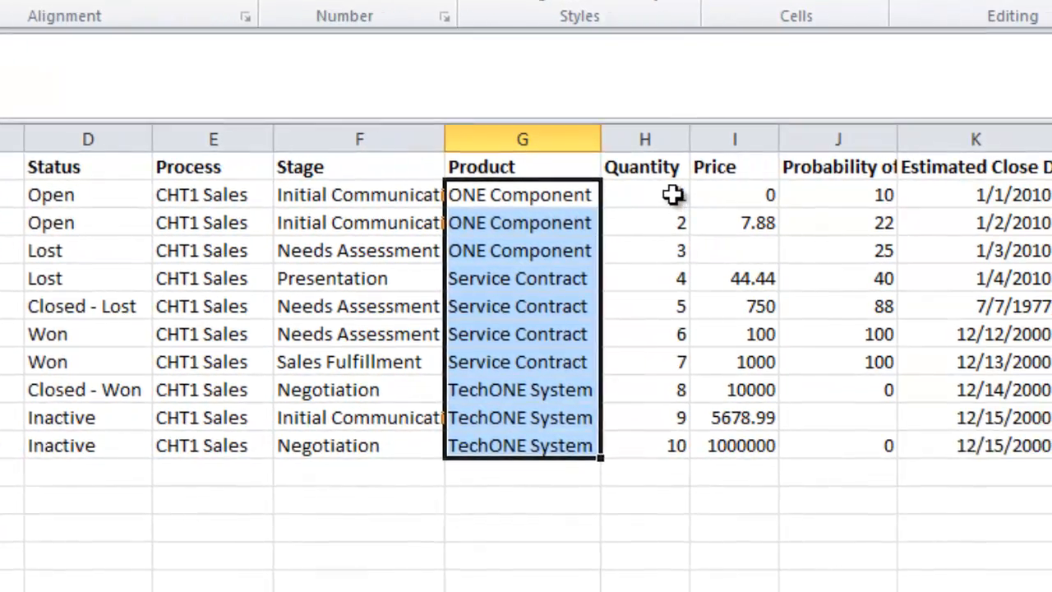
Examine the Quantity, Price, Probability of Close, Stage and Estimated Close Date columns in the sample opportunities CSV, including the blank cells
{"action": "left_click_drag", "start_coordinate": [672, 193], "coordinate": [740, 398]}
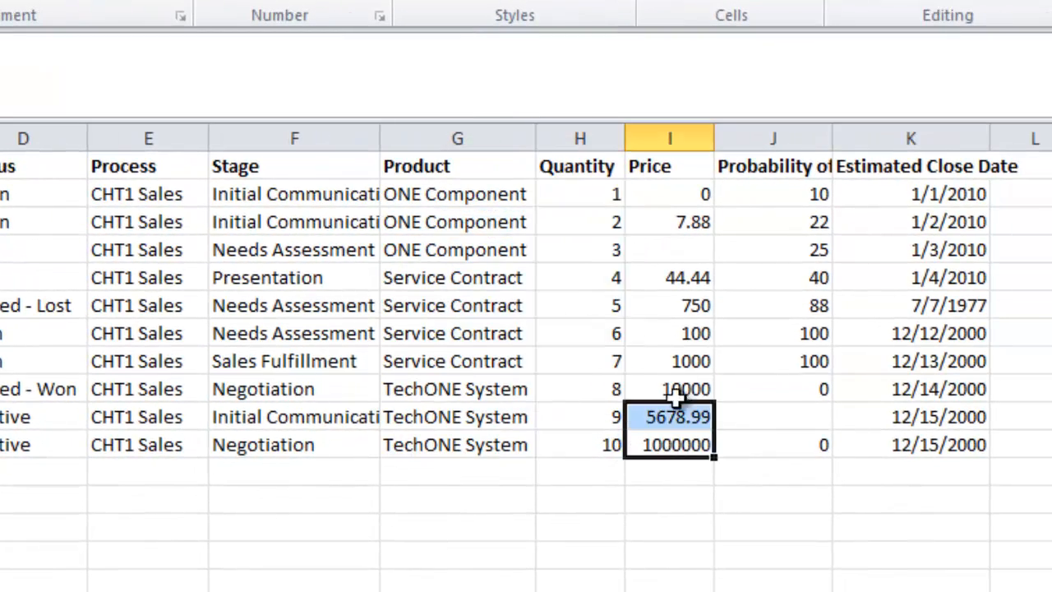
{"action": "left_click_drag", "start_coordinate": [675, 398], "coordinate": [676, 186]}
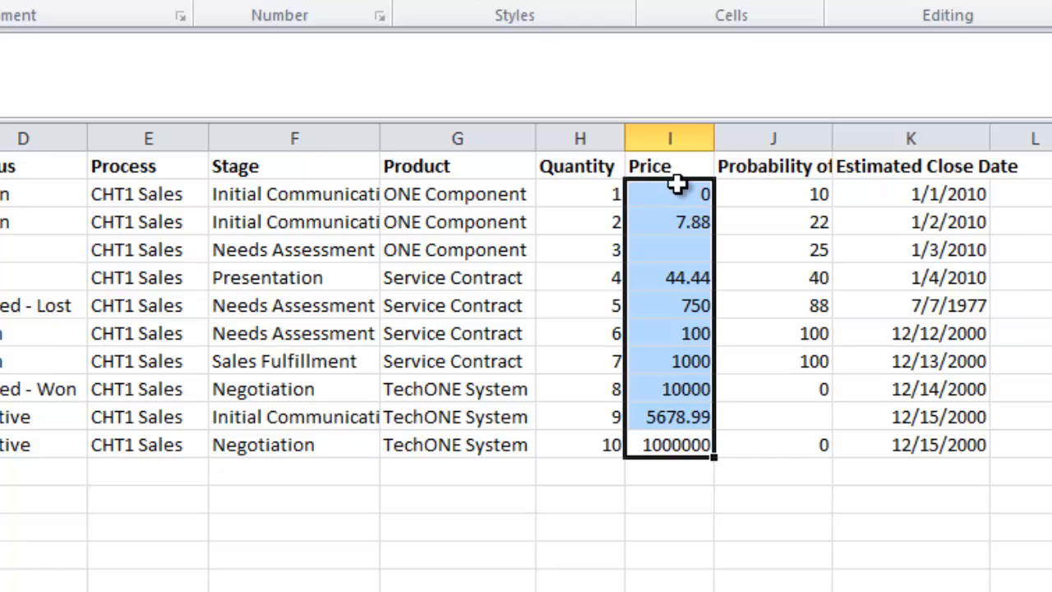
{"action": "left_click", "coordinate": [701, 246]}
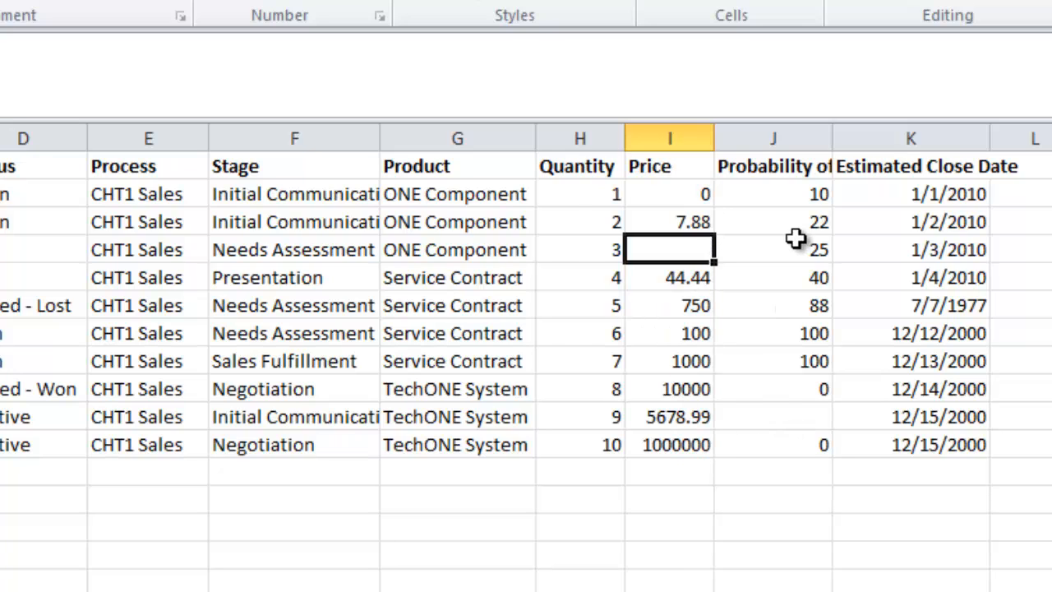
{"action": "left_click_drag", "start_coordinate": [794, 198], "coordinate": [788, 371]}
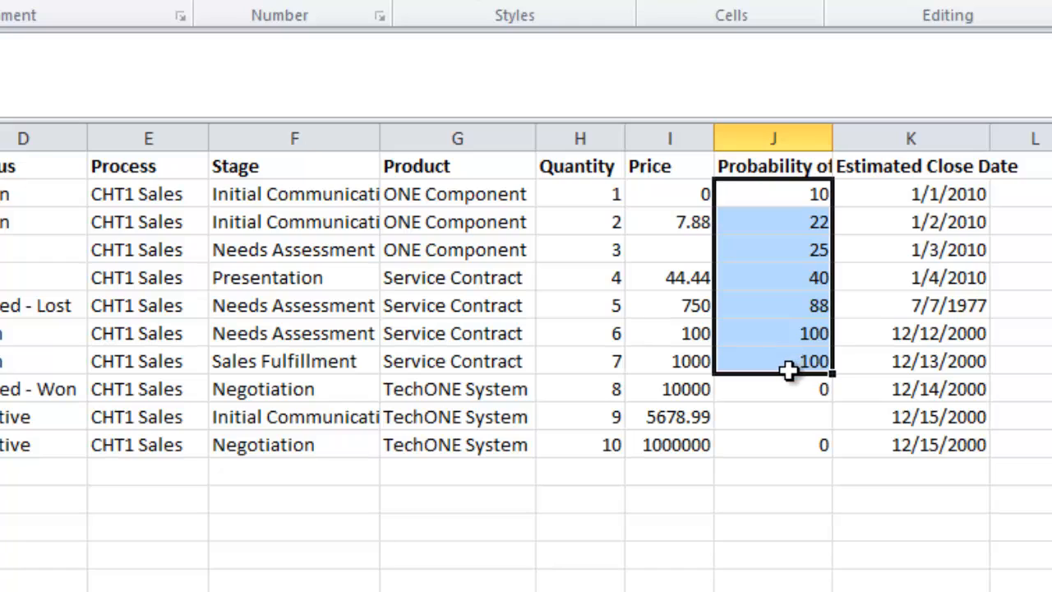
{"action": "left_click", "coordinate": [778, 417]}
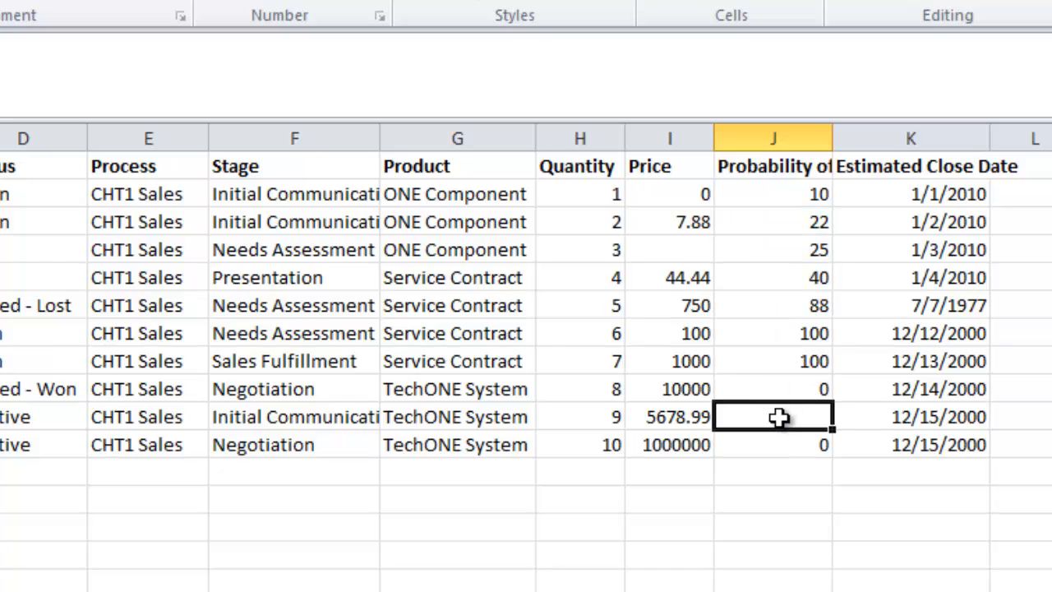
{"action": "left_click", "coordinate": [313, 250]}
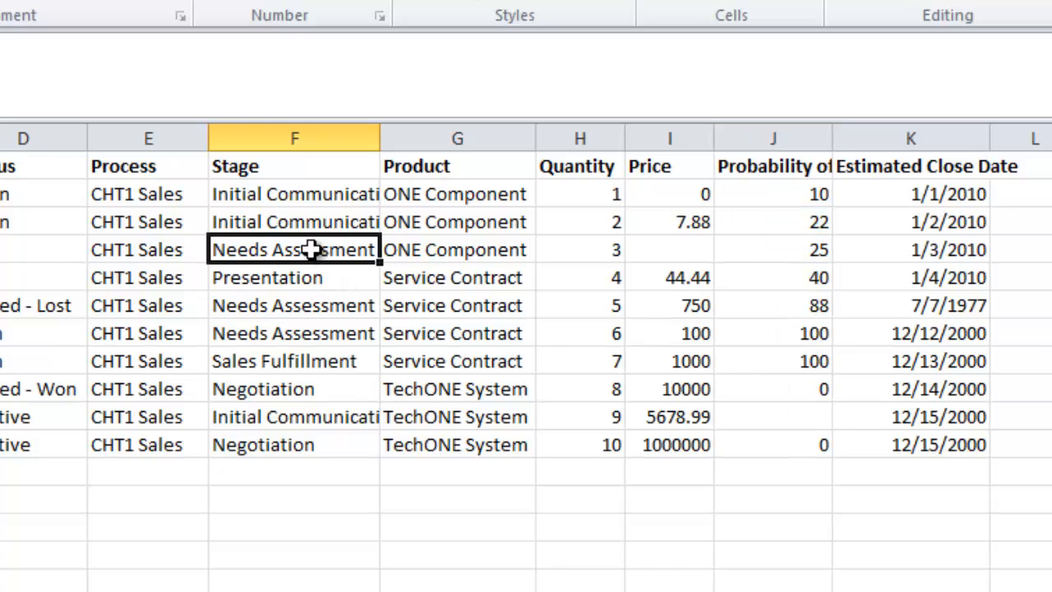
{"action": "left_click", "coordinate": [286, 304]}
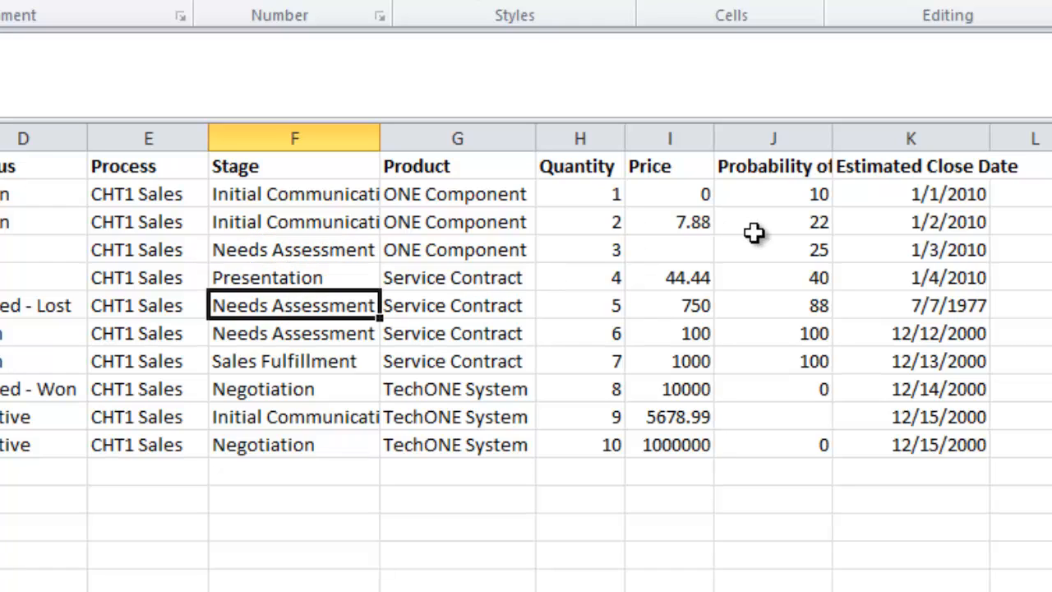
{"action": "left_click", "coordinate": [303, 417]}
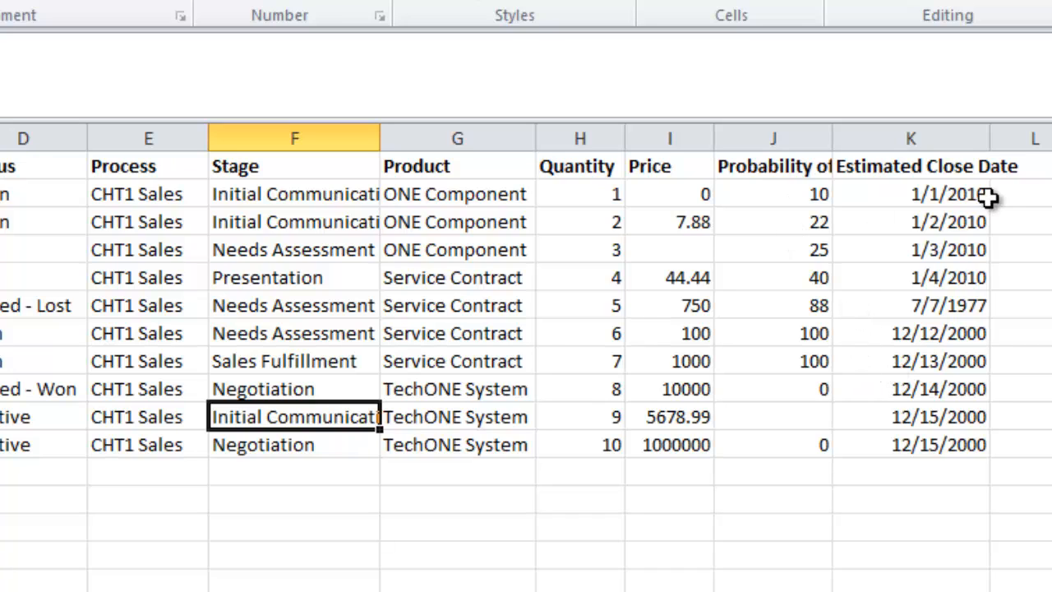
{"action": "left_click_drag", "start_coordinate": [986, 198], "coordinate": [922, 462]}
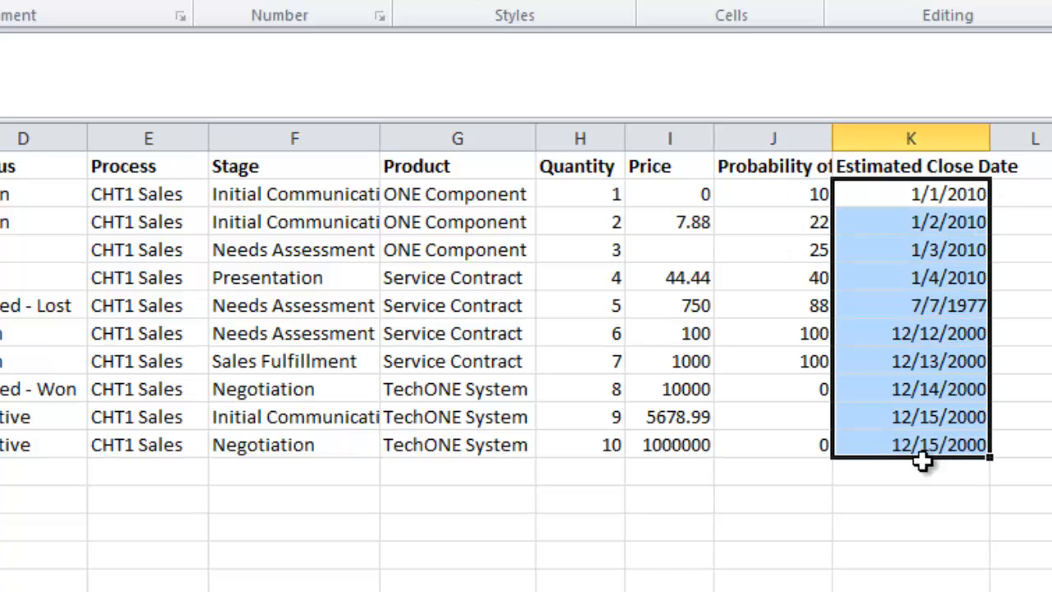
{"action": "left_click", "coordinate": [775, 509]}
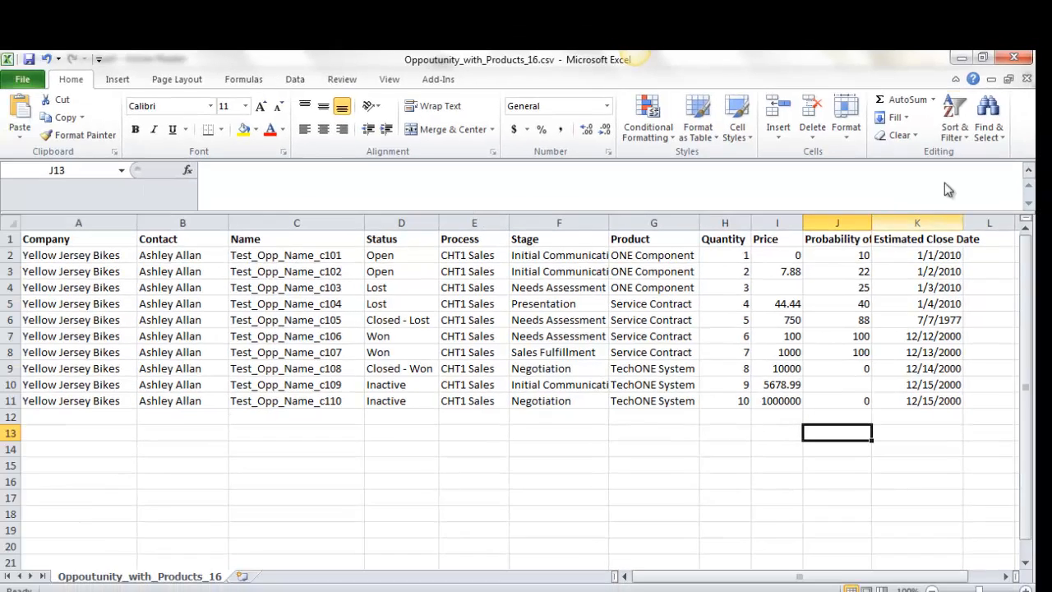
Leave the spreadsheet and read the user's guide pages on import source, product field mapping, complete run and results
{"action": "left_click", "coordinate": [1022, 31]}
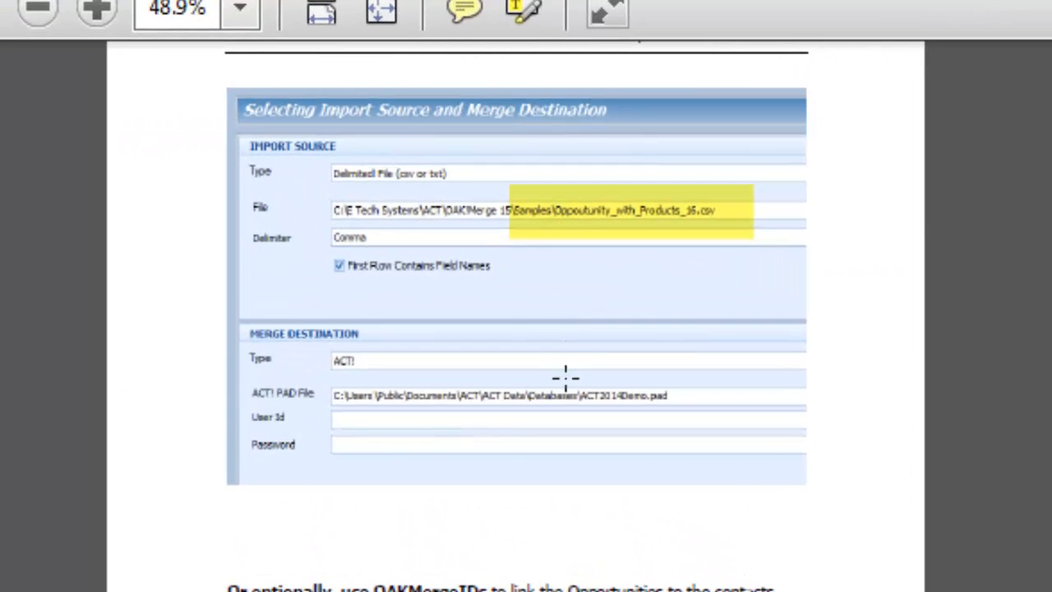
{"action": "scroll", "coordinate": [516, 316], "scroll_direction": "down", "scroll_amount": 5}
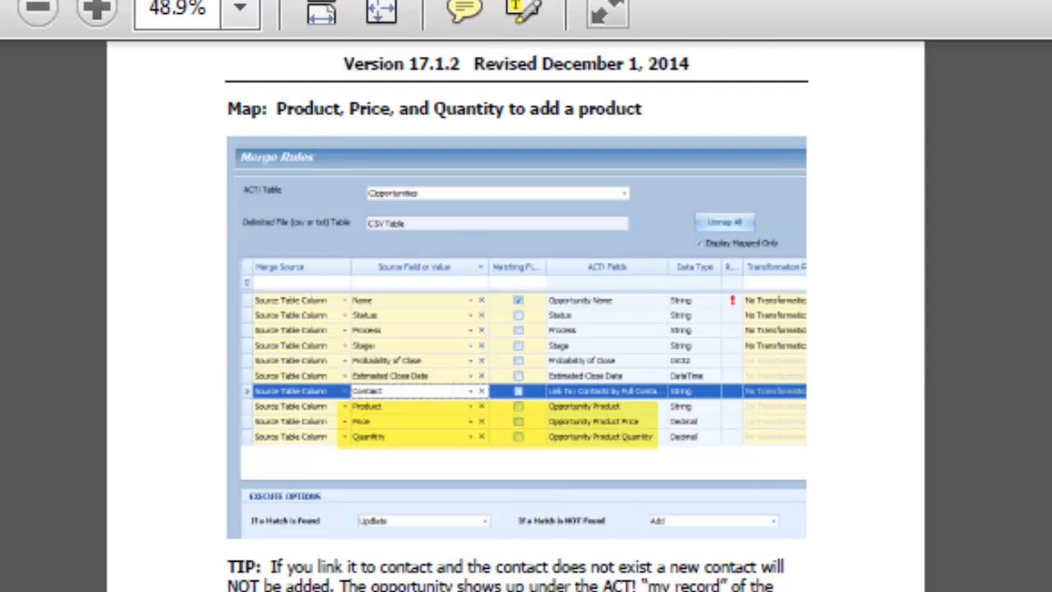
{"action": "scroll", "coordinate": [516, 316], "scroll_direction": "down", "scroll_amount": 5}
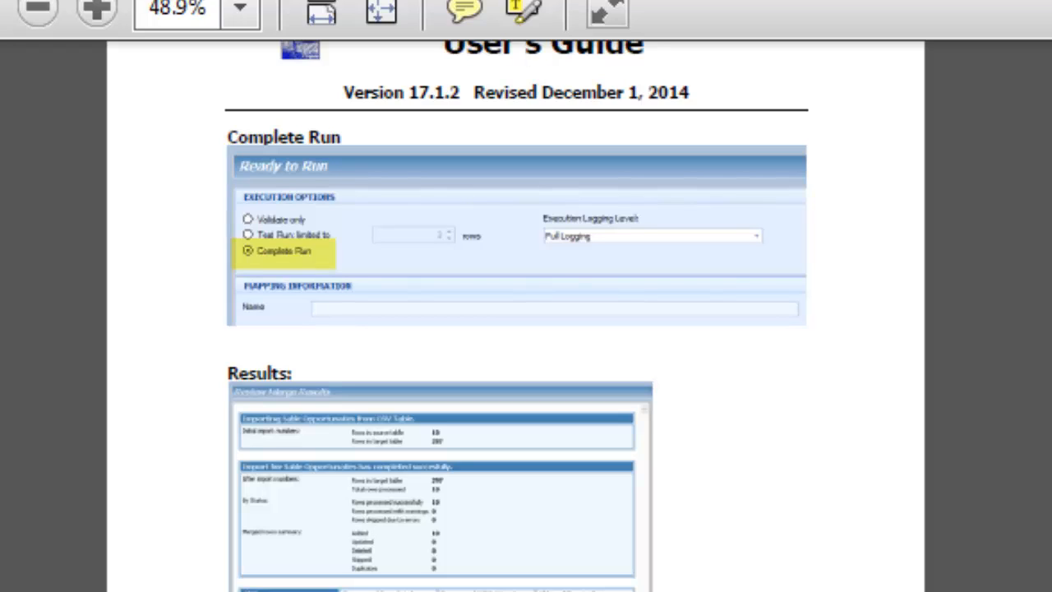
{"action": "scroll", "coordinate": [516, 316], "scroll_direction": "down", "scroll_amount": 5}
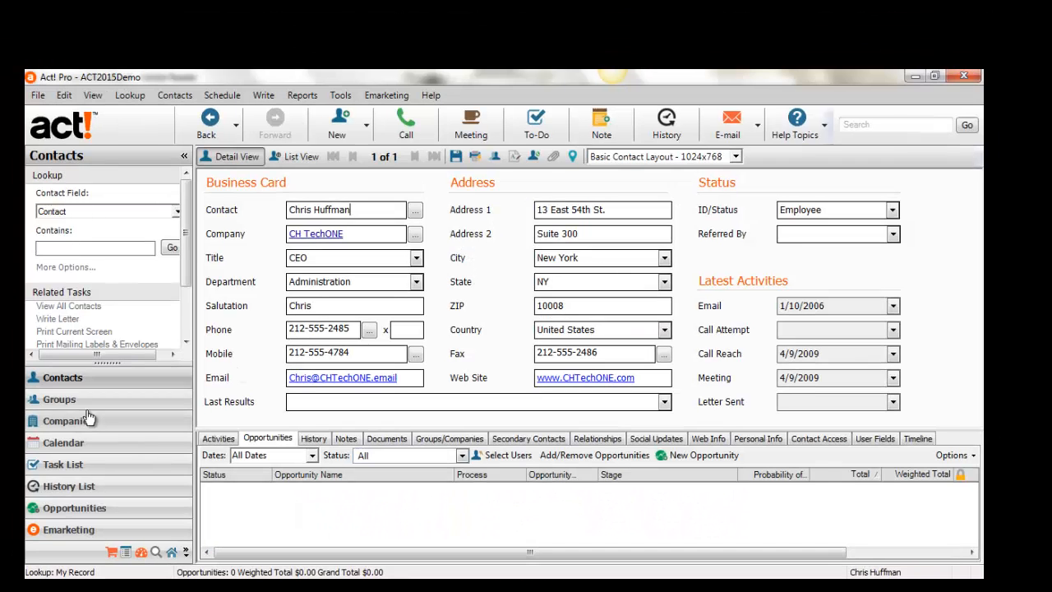
Review the existing opportunities list in Act! and look up the Yellow Jersey Bikes contact by full name
{"action": "left_click", "coordinate": [85, 516]}
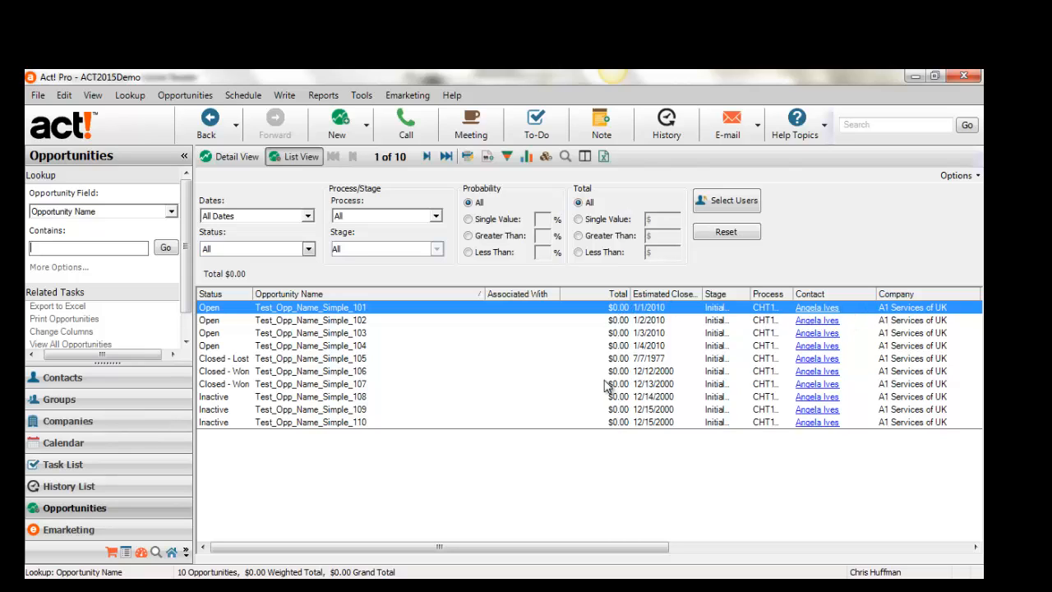
{"action": "mouse_move", "coordinate": [608, 380]}
{"action": "left_click", "coordinate": [71, 381]}
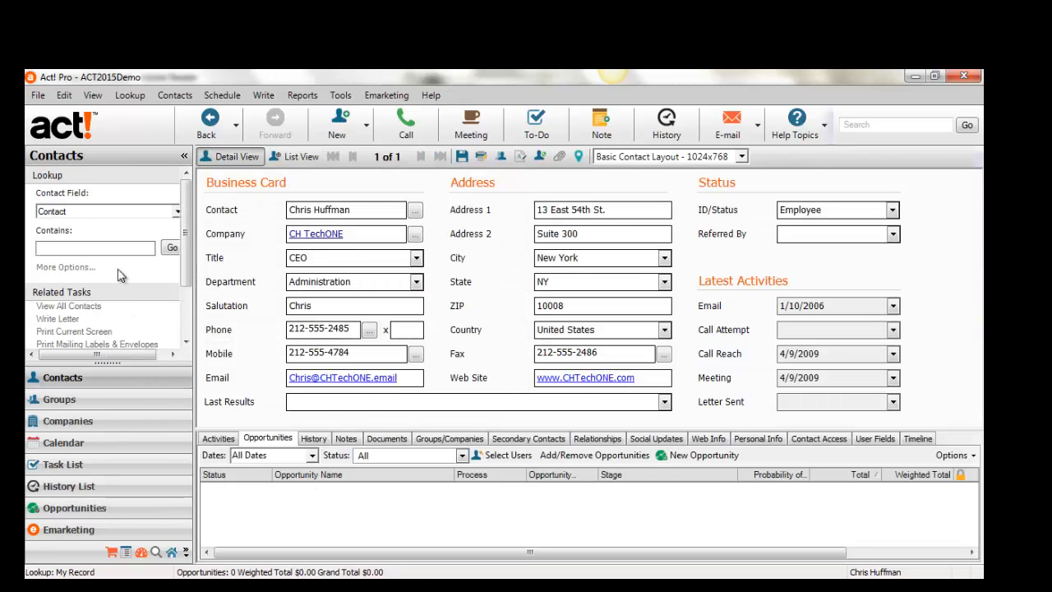
{"action": "left_click", "coordinate": [105, 249]}
{"action": "key", "text": "Return"}
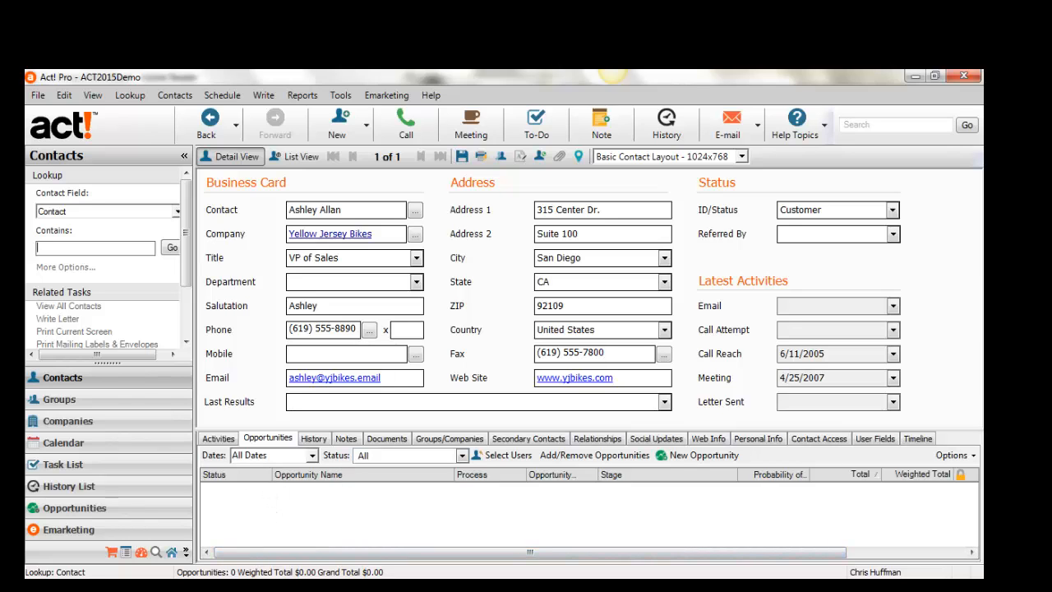
Switch to OAK!Merge, start a new merge and set the import source type to Delimited File (csv or txt)
{"action": "left_click", "coordinate": [460, 587]}
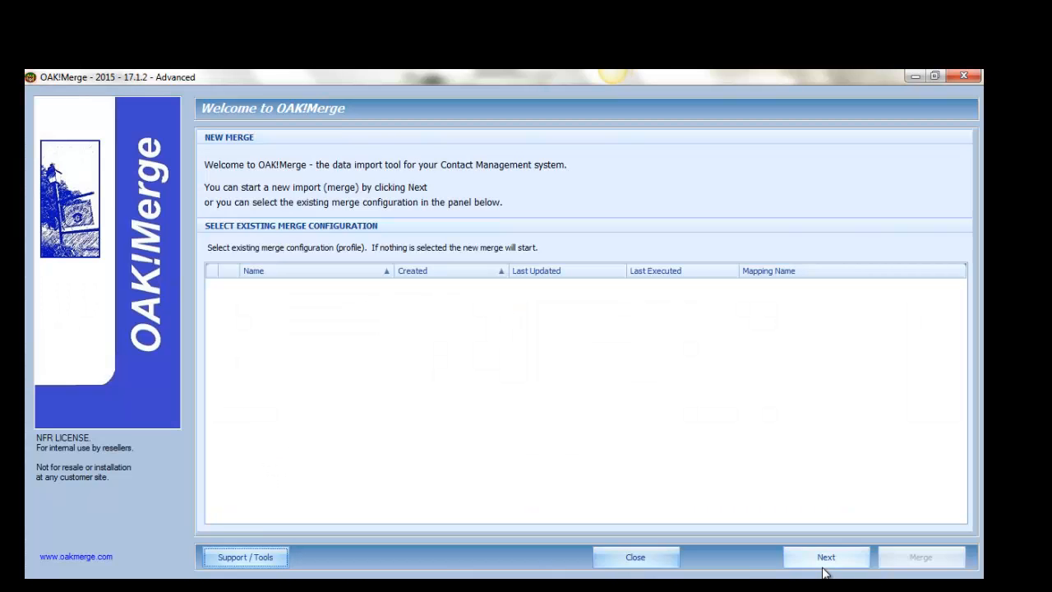
{"action": "left_click", "coordinate": [823, 569]}
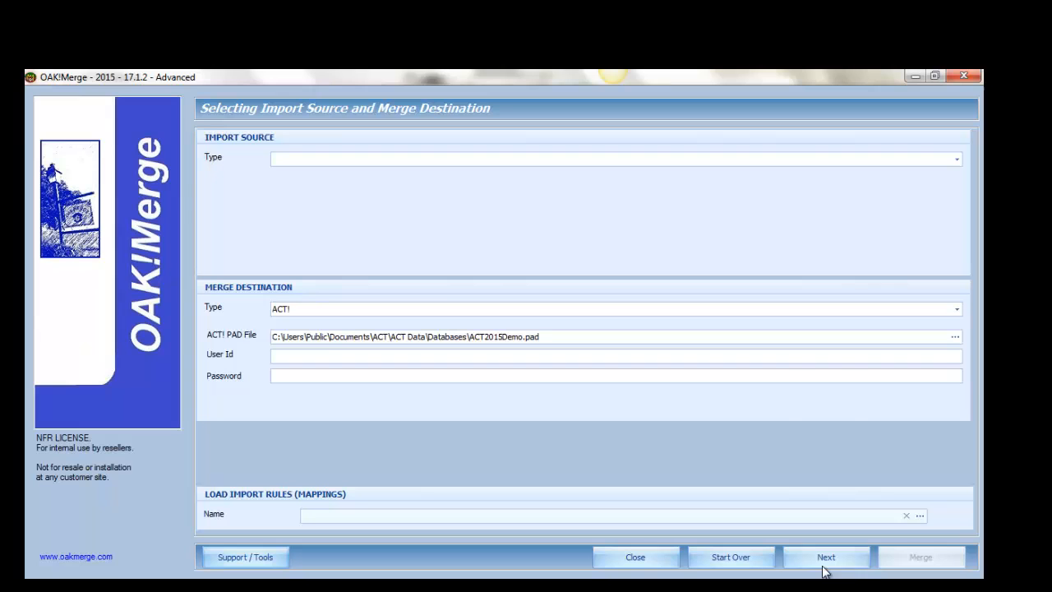
{"action": "left_click", "coordinate": [679, 165]}
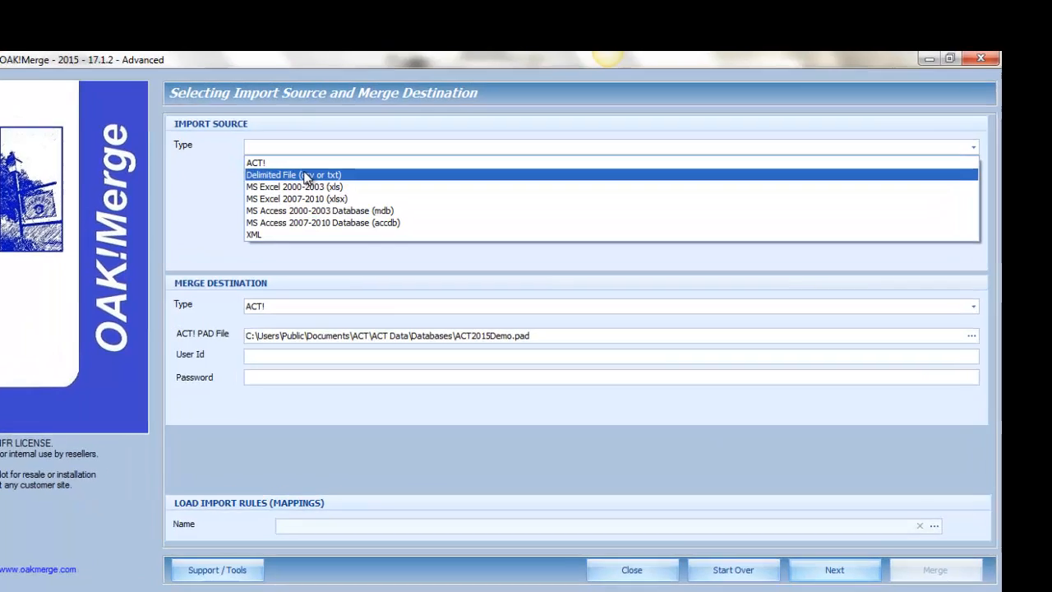
{"action": "left_click", "coordinate": [320, 182]}
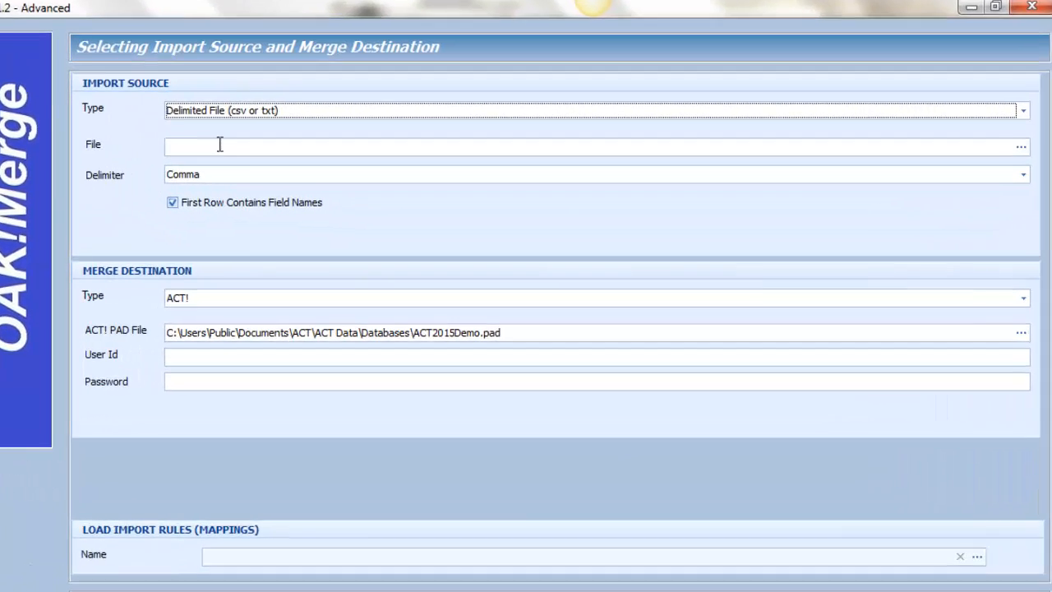
Choose Oppoutunity_with_Products_16.csv from the Samples folder as the import source file
{"action": "left_click", "coordinate": [217, 146]}
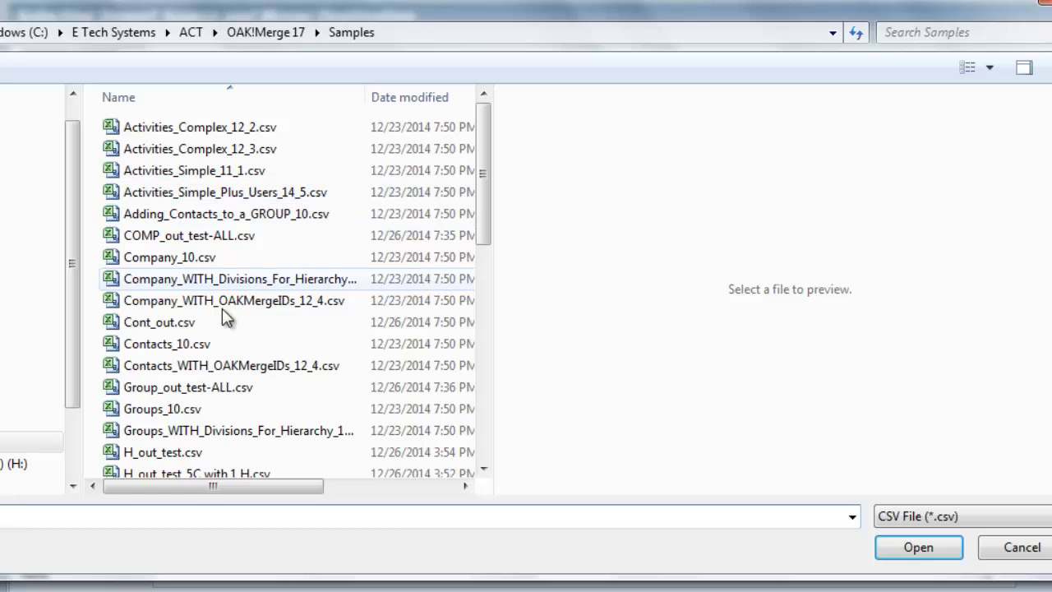
{"action": "left_click_drag", "start_coordinate": [480, 199], "coordinate": [490, 357]}
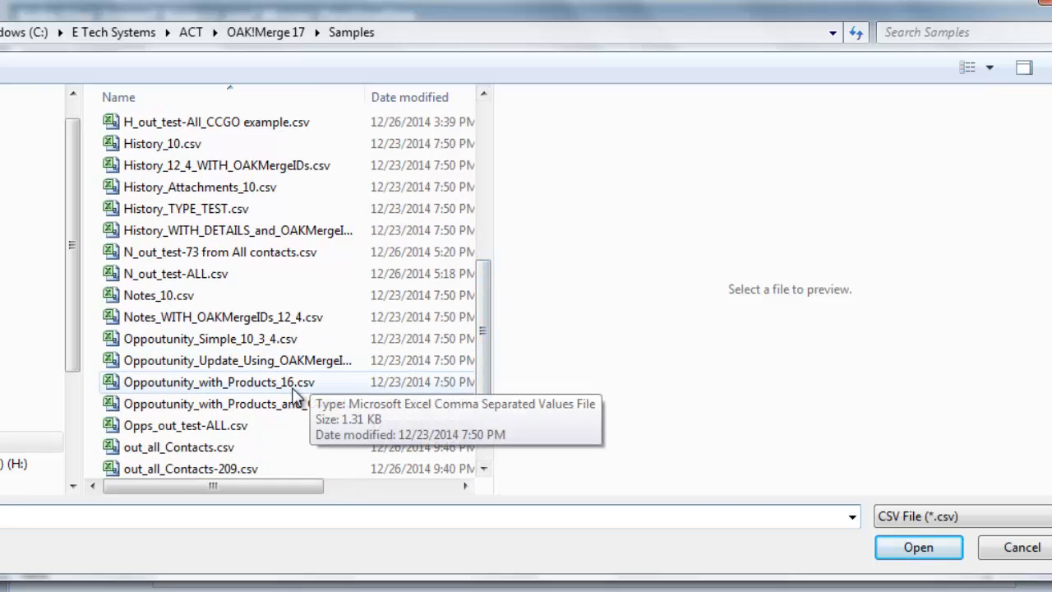
{"action": "left_click", "coordinate": [296, 382]}
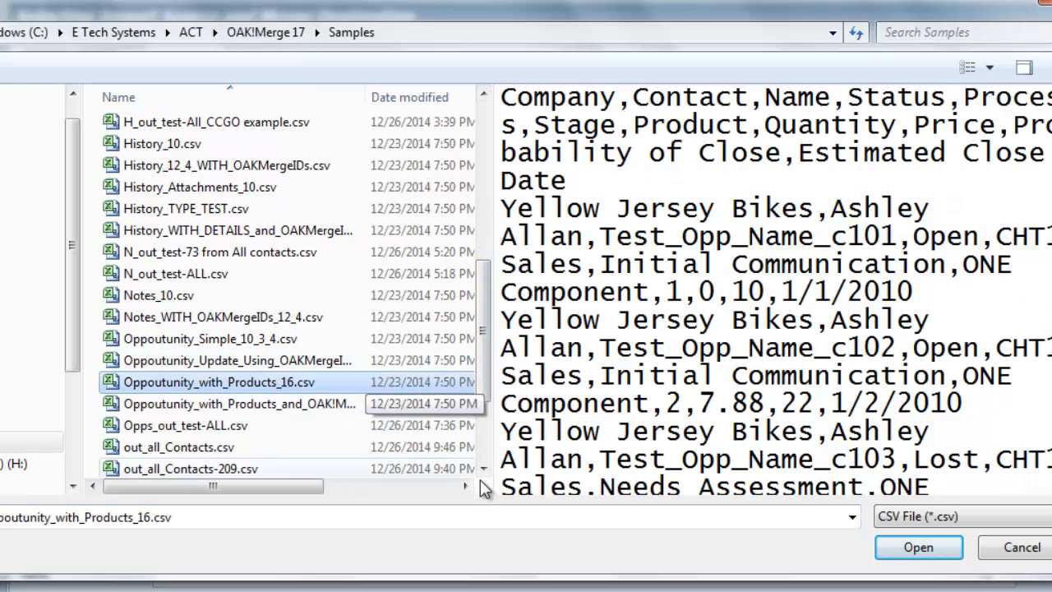
{"action": "left_click", "coordinate": [916, 549]}
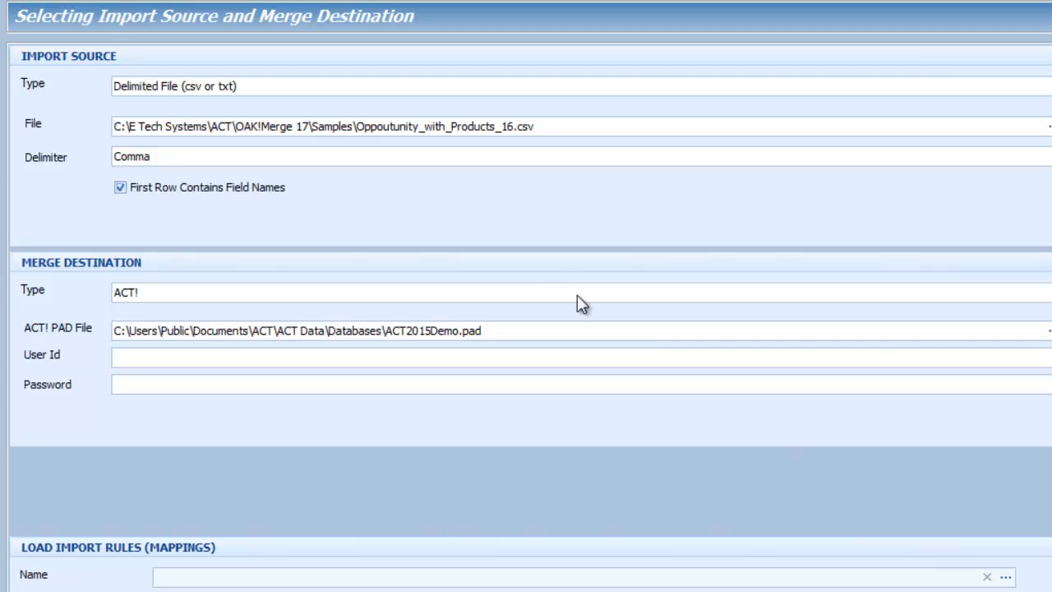
Continue with ACT2015Demo.pad as the merge destination and set the ACT! table for the merge rules to Opportunities
{"action": "left_click_drag", "start_coordinate": [559, 125], "coordinate": [383, 126]}
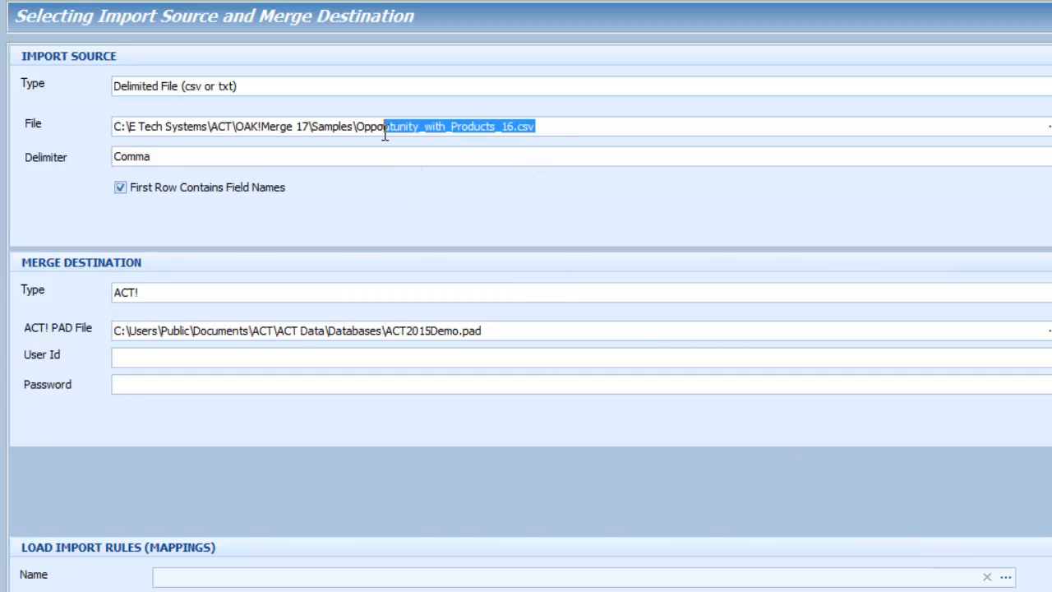
{"action": "left_click_drag", "start_coordinate": [507, 333], "coordinate": [329, 355]}
{"action": "left_click", "coordinate": [330, 357]}
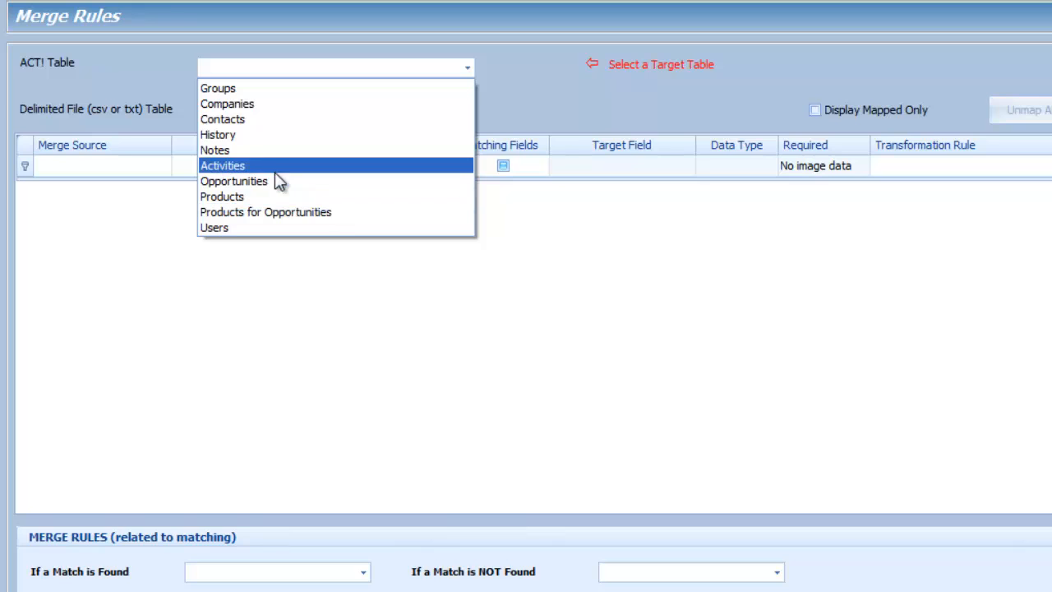
{"action": "left_click", "coordinate": [245, 184]}
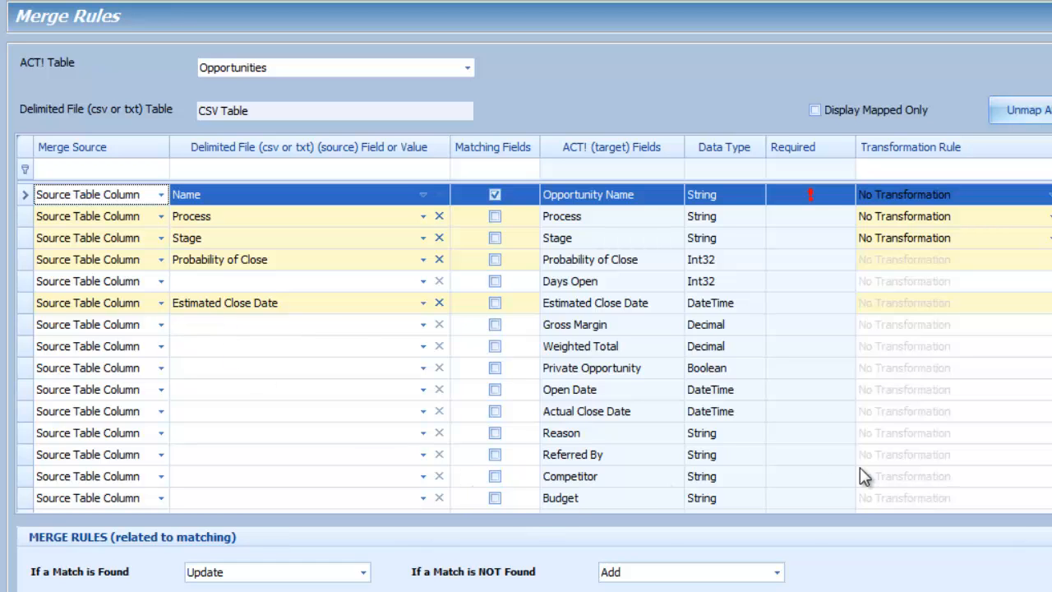
Map the Contact source column to the "Link To: Contacts by Full Contact Name" target field
{"action": "scroll", "coordinate": [534, 345], "scroll_direction": "down", "scroll_amount": 10}
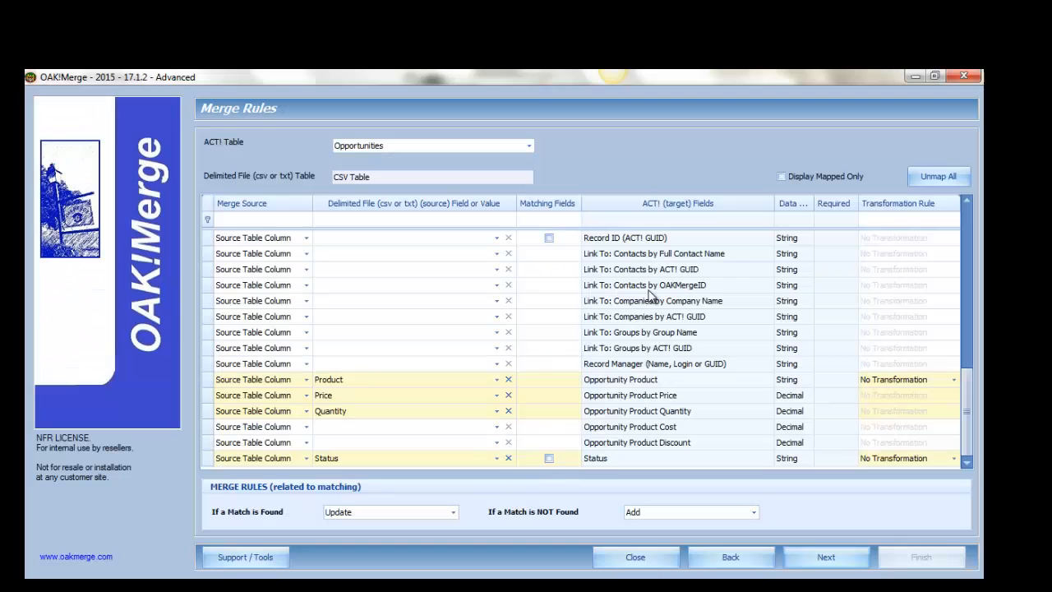
{"action": "left_click", "coordinate": [637, 254]}
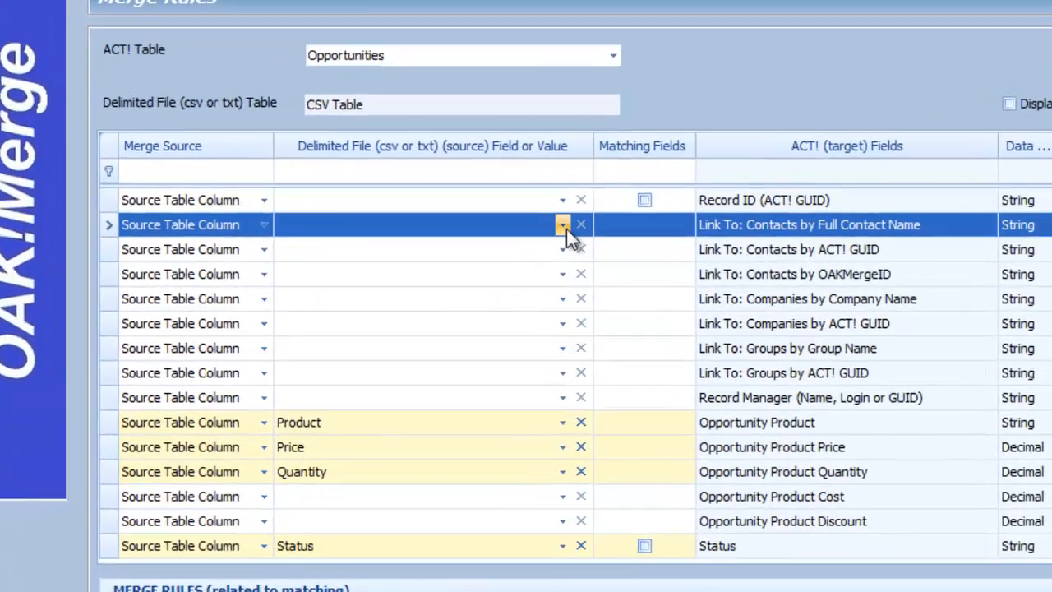
{"action": "left_click", "coordinate": [496, 254]}
{"action": "left_click", "coordinate": [299, 260]}
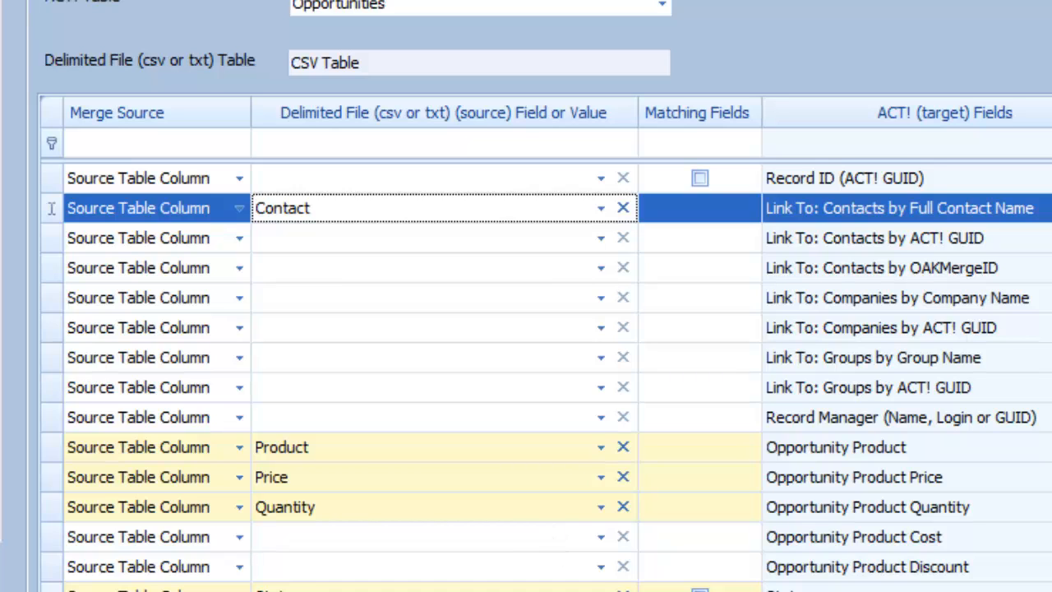
Display only the mapped fields and continue to the run options, accepting that the Company source field is unmapped
{"action": "scroll", "coordinate": [526, 369], "scroll_direction": "up", "scroll_amount": 5}
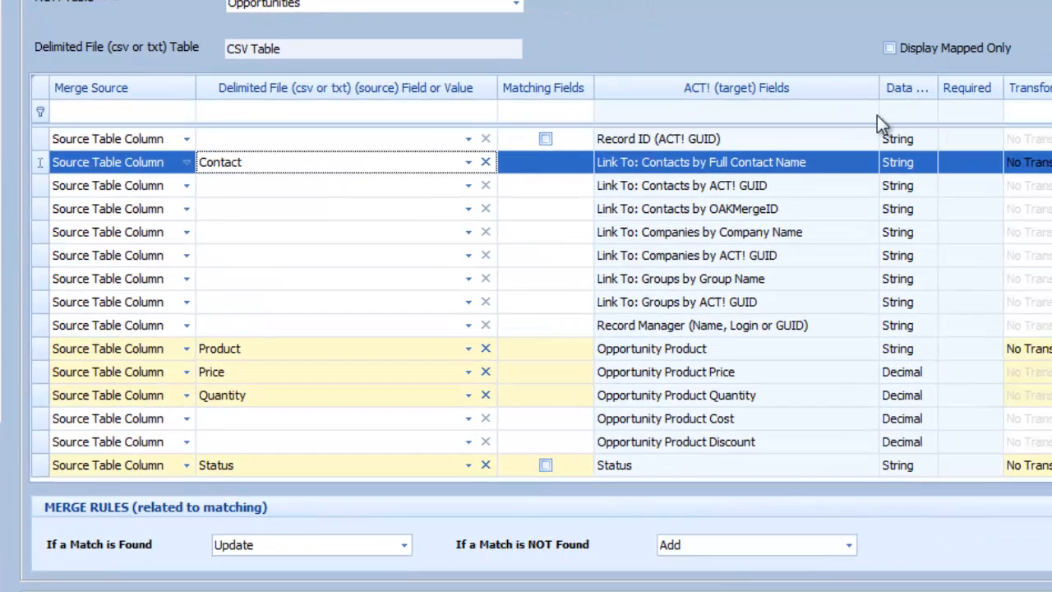
{"action": "left_click", "coordinate": [890, 48]}
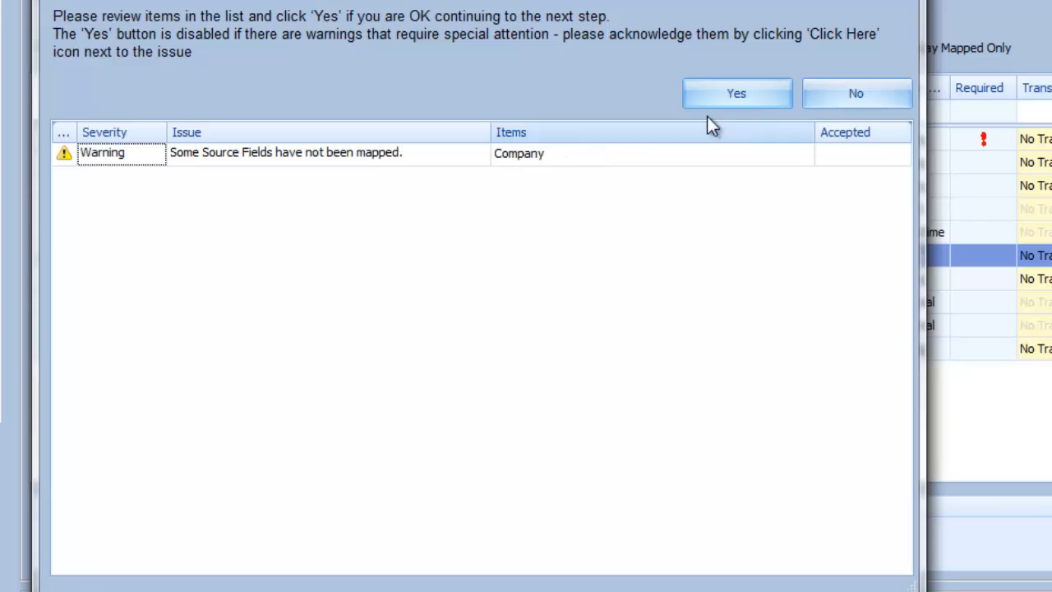
{"action": "left_click", "coordinate": [734, 100]}
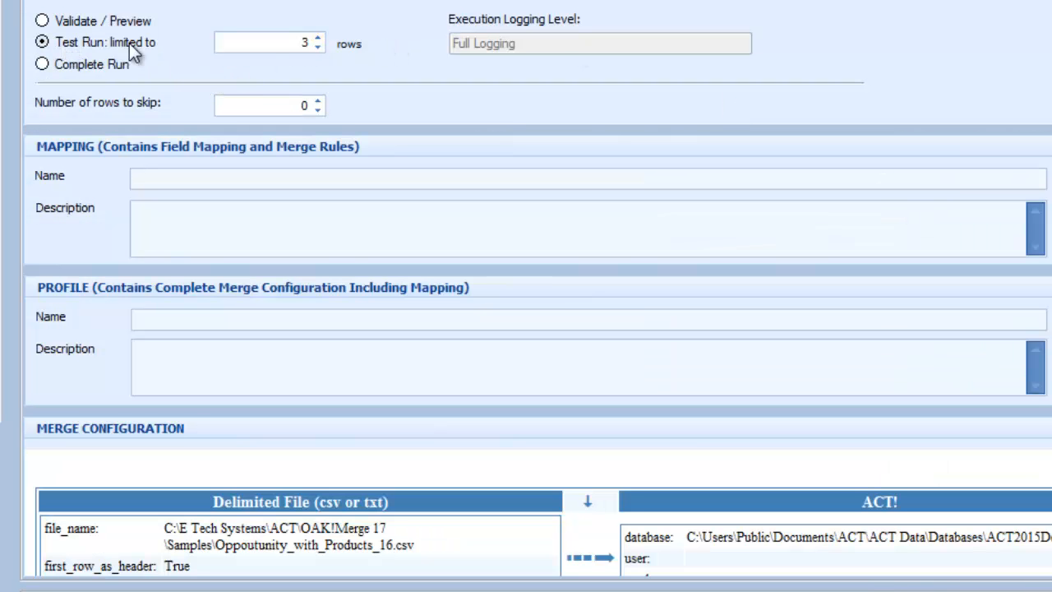
Set the test run limit to 4 rows and switch the execution option to Validate / Preview
{"action": "left_click", "coordinate": [316, 39]}
{"action": "double_click", "coordinate": [310, 42]}
{"action": "left_click", "coordinate": [130, 22]}
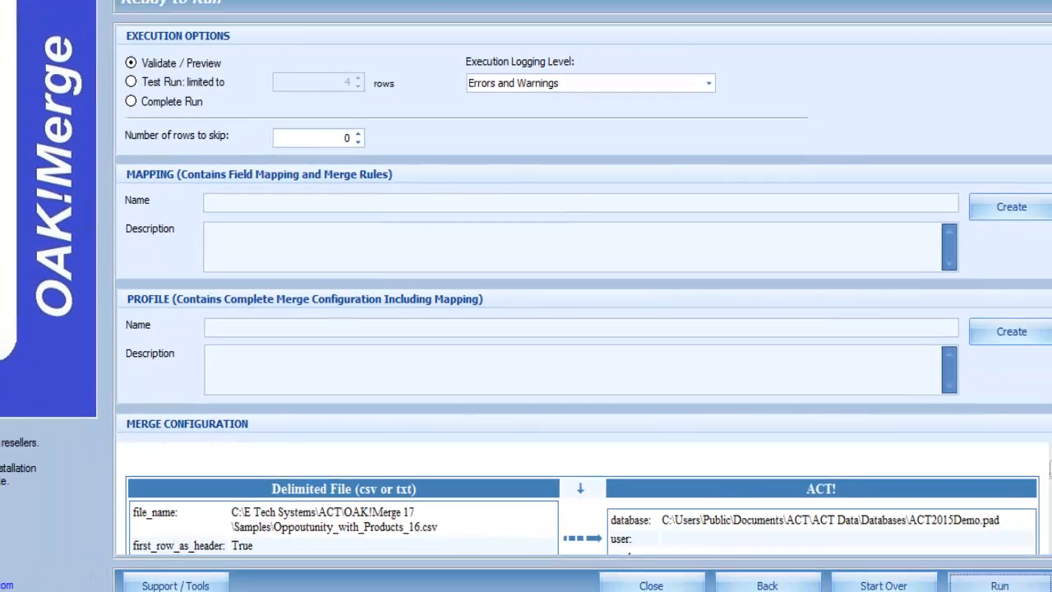
Run the validation of the opportunities import, open its results and set up another run
{"action": "left_click", "coordinate": [945, 573]}
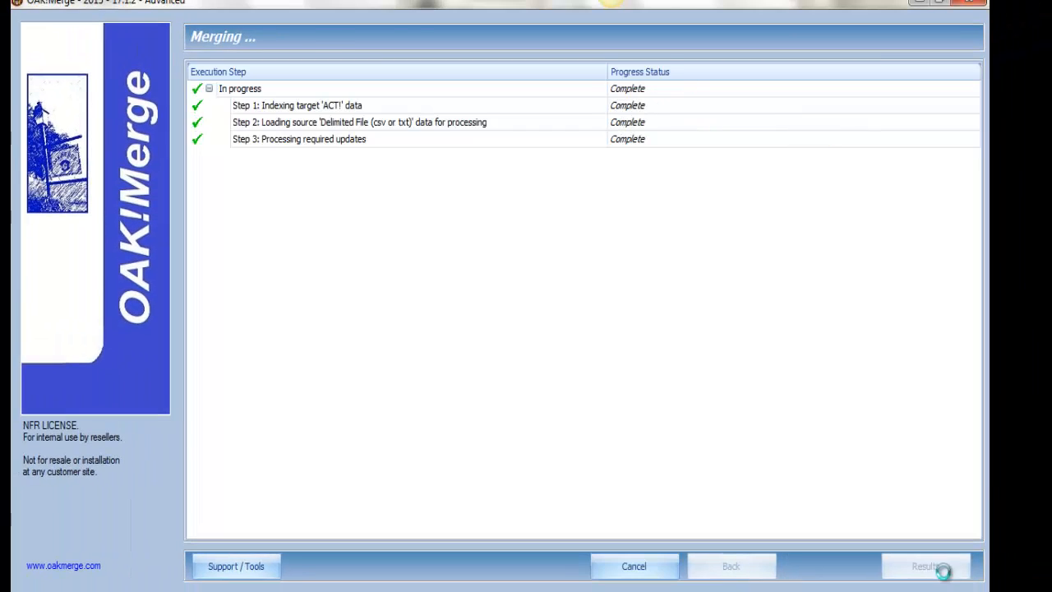
{"action": "left_click", "coordinate": [944, 572]}
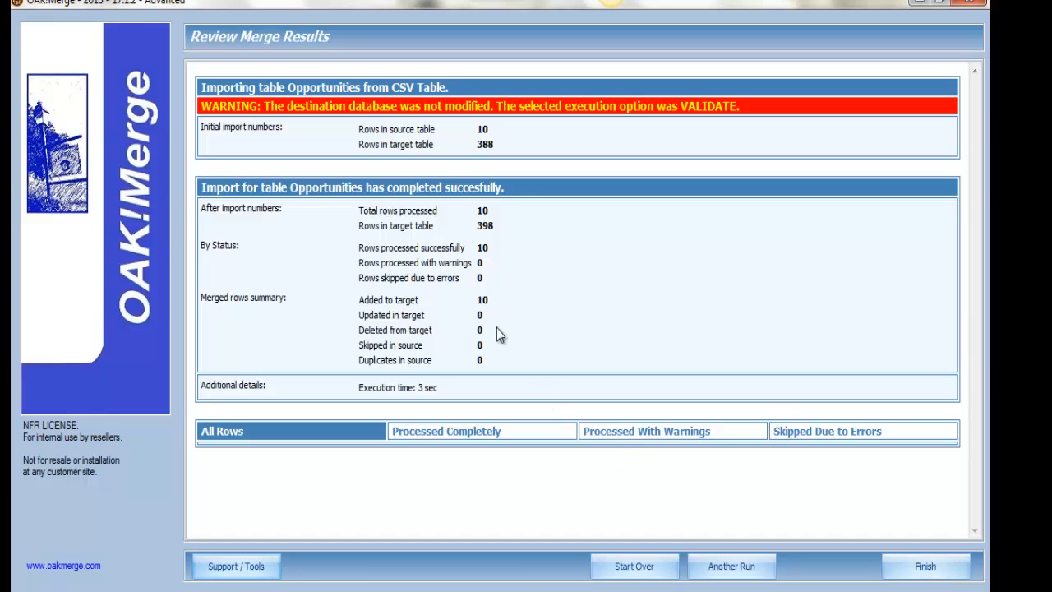
{"action": "left_click", "coordinate": [756, 570]}
Execute a test run limited to 4 rows, accepting that the Company source field is unmapped
{"action": "left_click", "coordinate": [239, 114]}
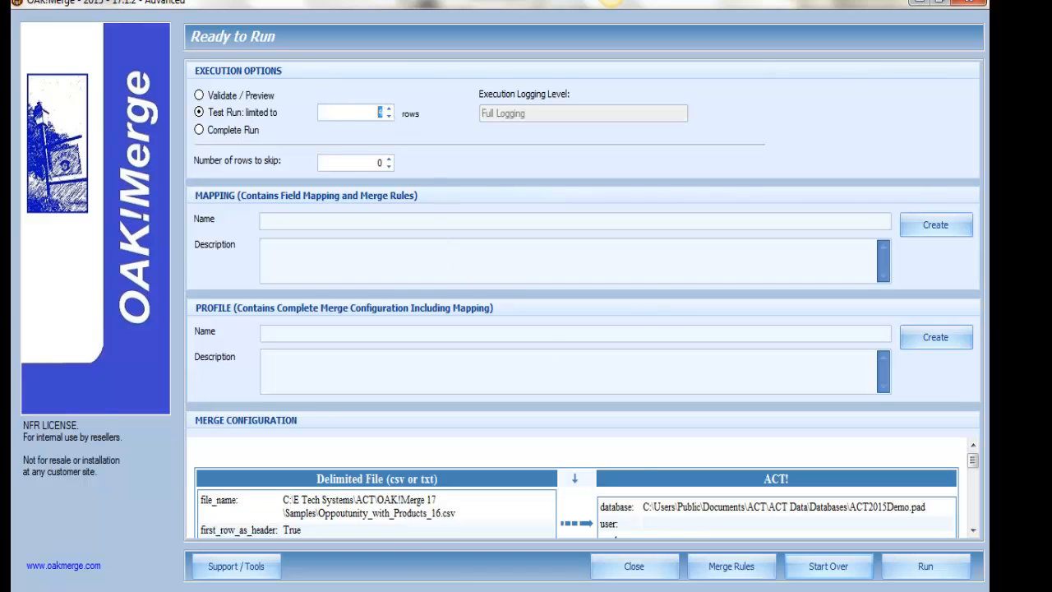
{"action": "left_click", "coordinate": [927, 567]}
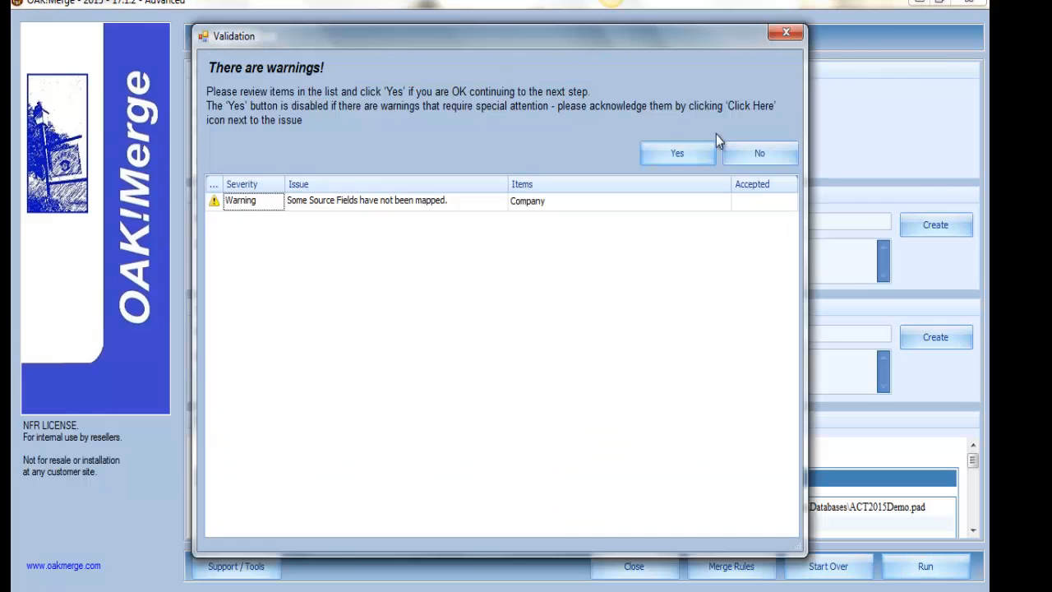
{"action": "left_click", "coordinate": [688, 153]}
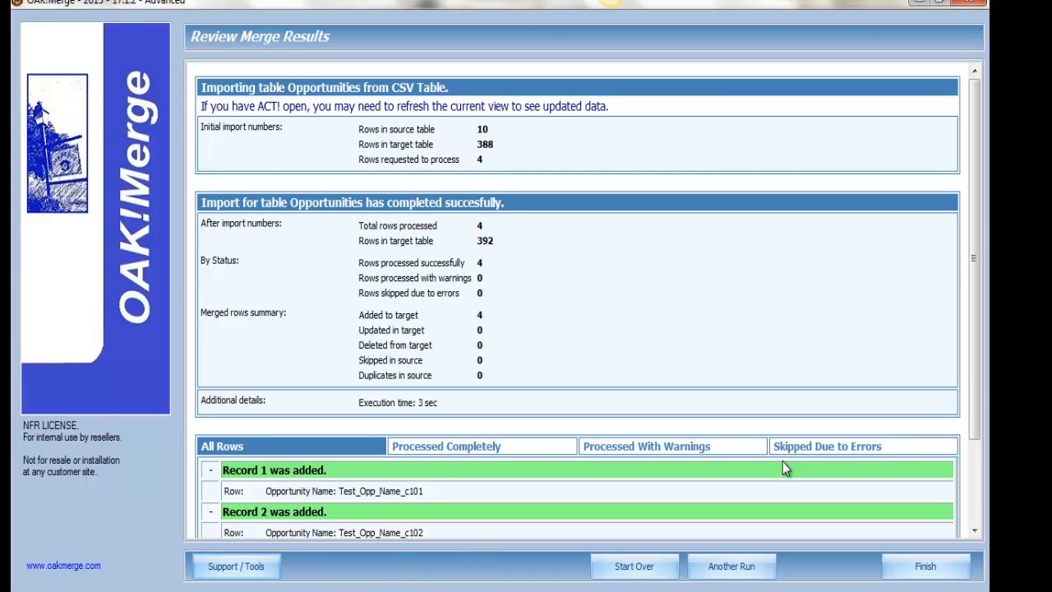
{"action": "left_click", "coordinate": [535, 591]}
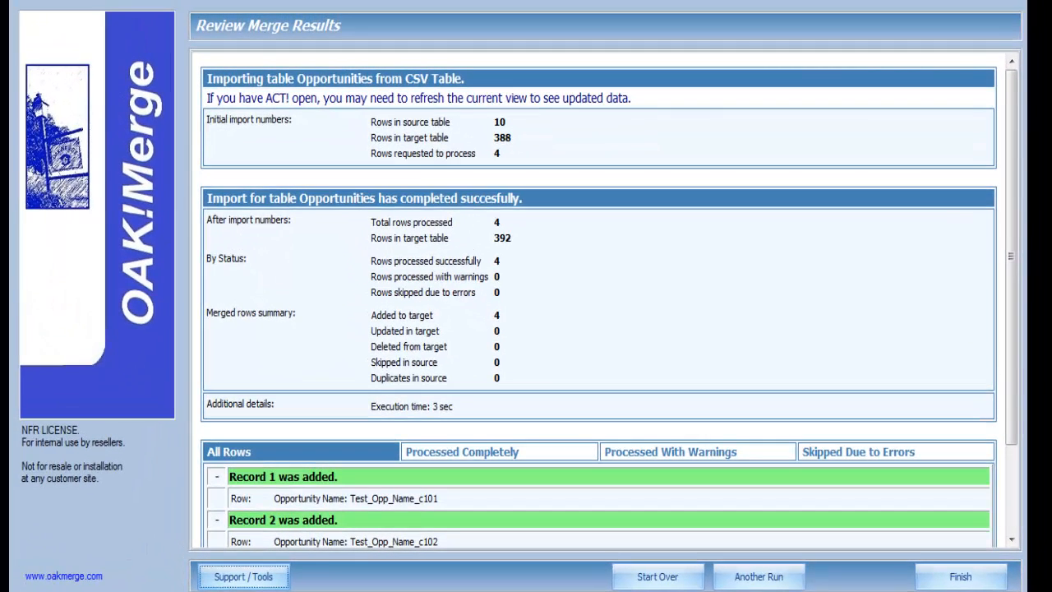
Start another merge as a Complete Run with 3 rows to skip, accepting the unmapped Company source field
{"action": "left_click", "coordinate": [756, 578]}
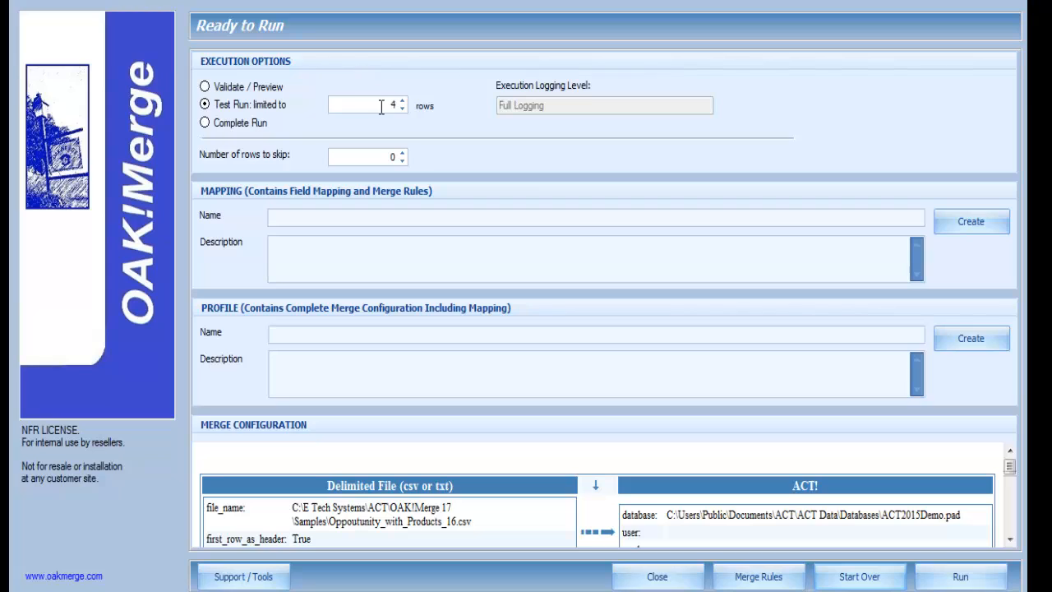
{"action": "left_click", "coordinate": [223, 126]}
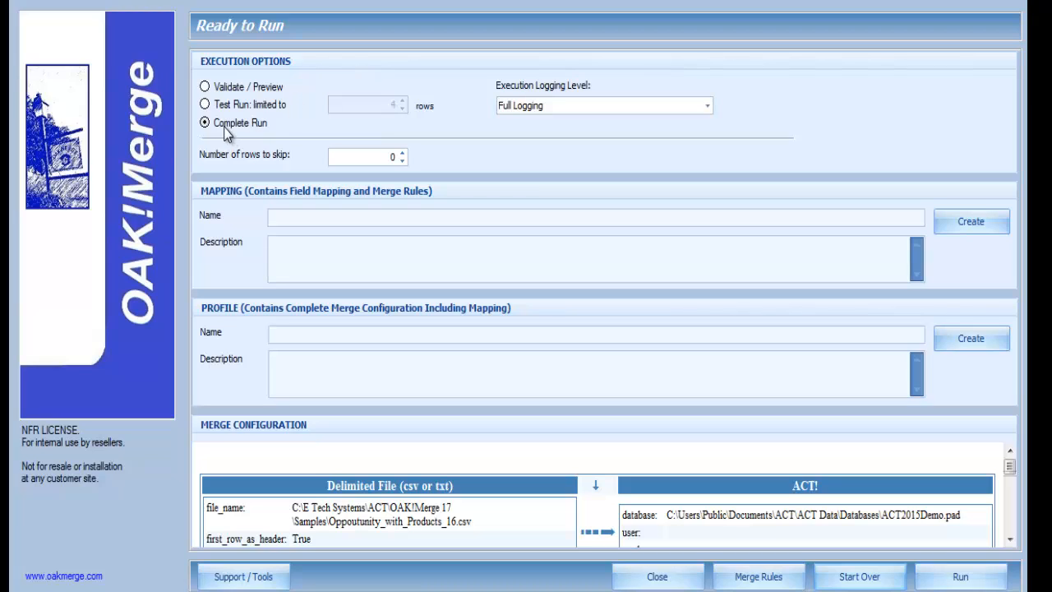
{"action": "left_click", "coordinate": [356, 162]}
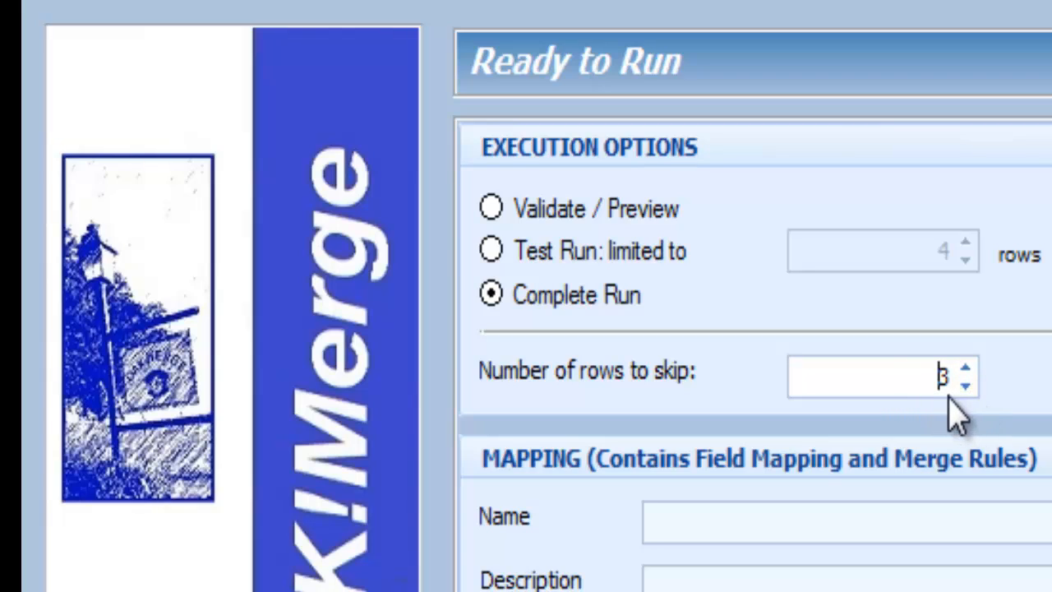
{"action": "left_click", "coordinate": [966, 369]}
{"action": "left_click", "coordinate": [966, 385]}
{"action": "left_click", "coordinate": [966, 385]}
{"action": "left_click", "coordinate": [966, 384]}
{"action": "left_click", "coordinate": [965, 385]}
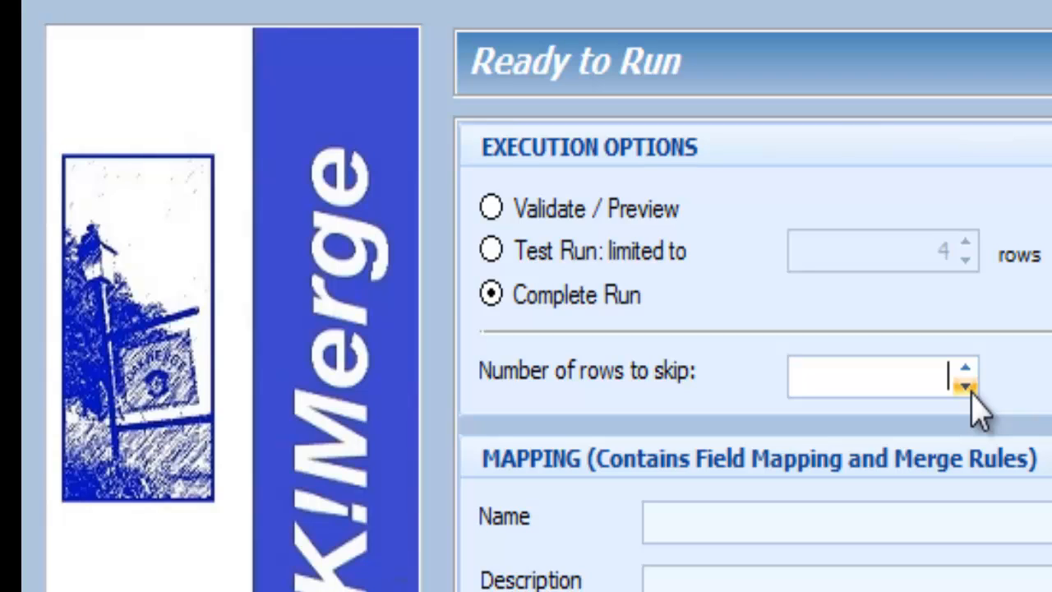
{"action": "left_click", "coordinate": [966, 368]}
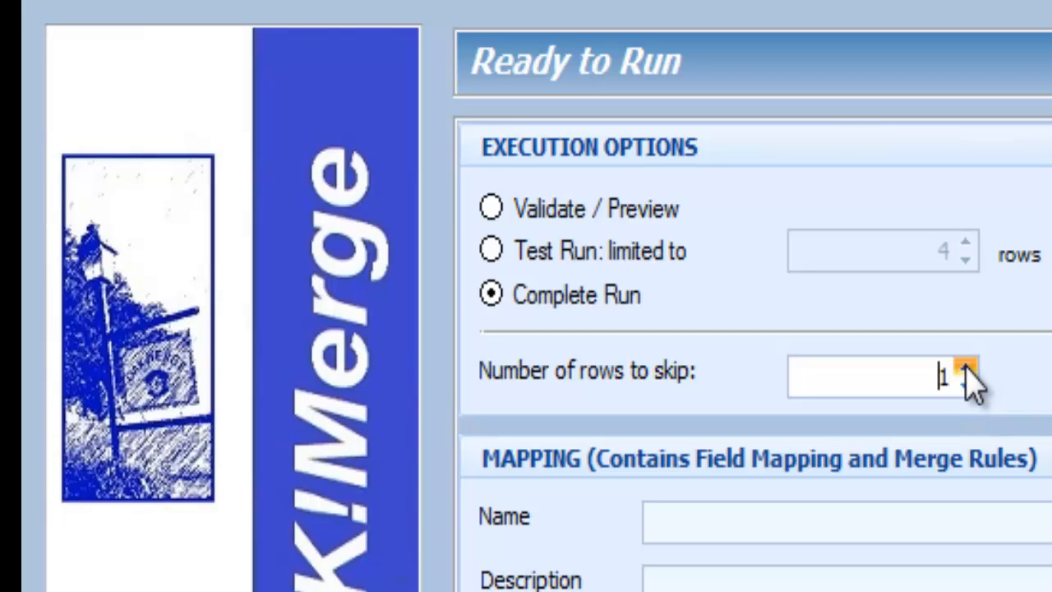
{"action": "left_click", "coordinate": [965, 368]}
{"action": "left_click", "coordinate": [967, 369]}
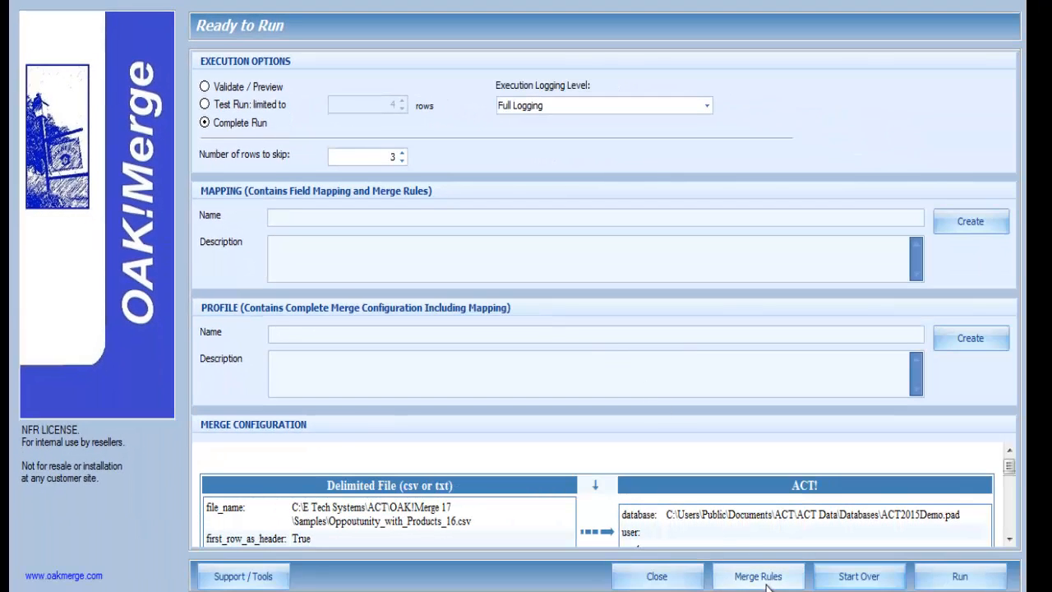
{"action": "left_click", "coordinate": [960, 577]}
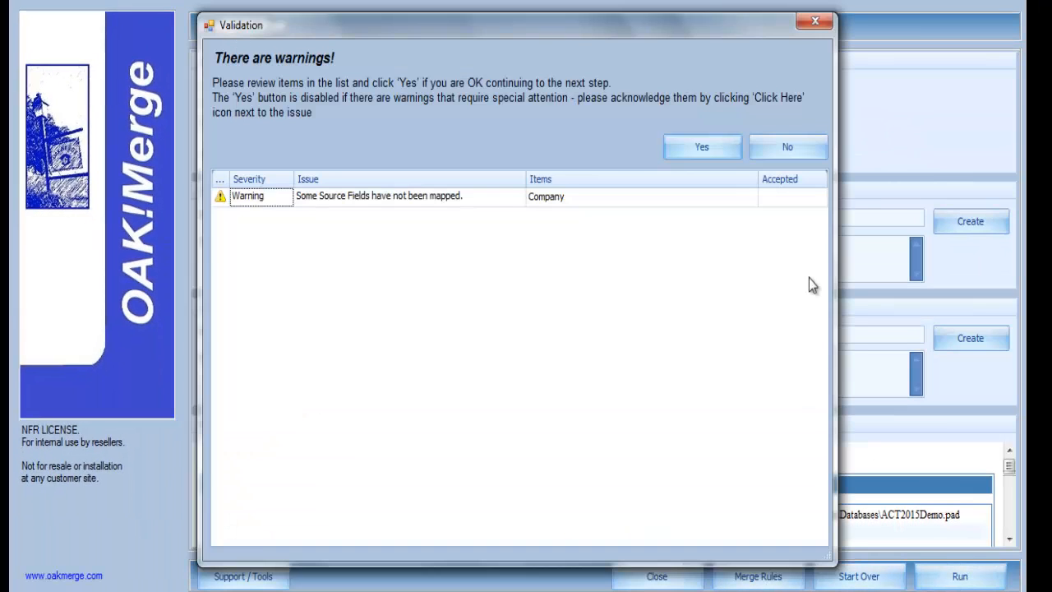
{"action": "left_click", "coordinate": [719, 156]}
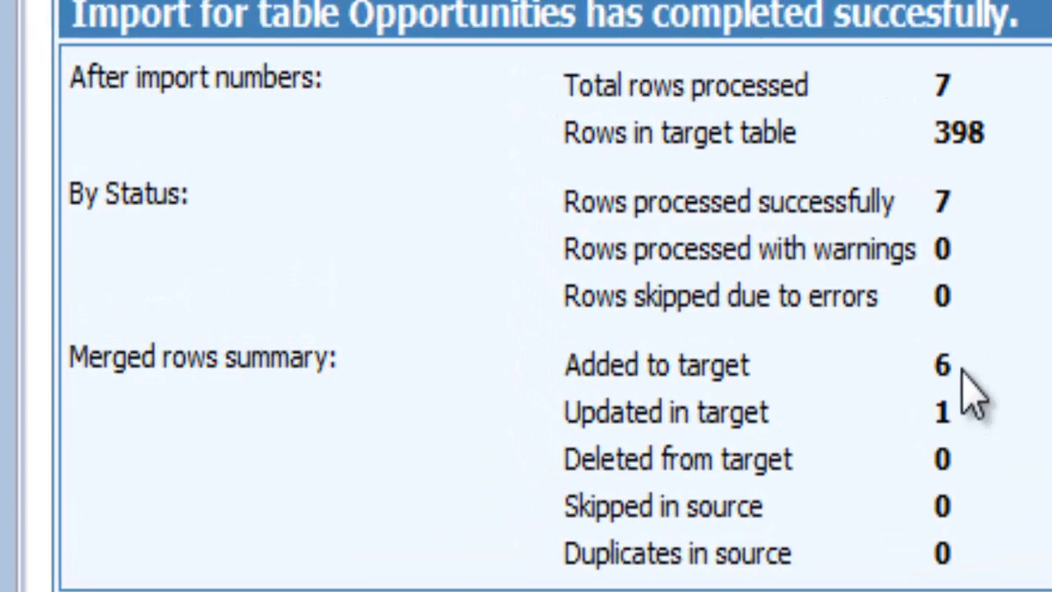
Examine the merge results for the first source row, total rows processed, and rows added and updated in the target
{"action": "left_click_drag", "start_coordinate": [970, 99], "coordinate": [873, 94]}
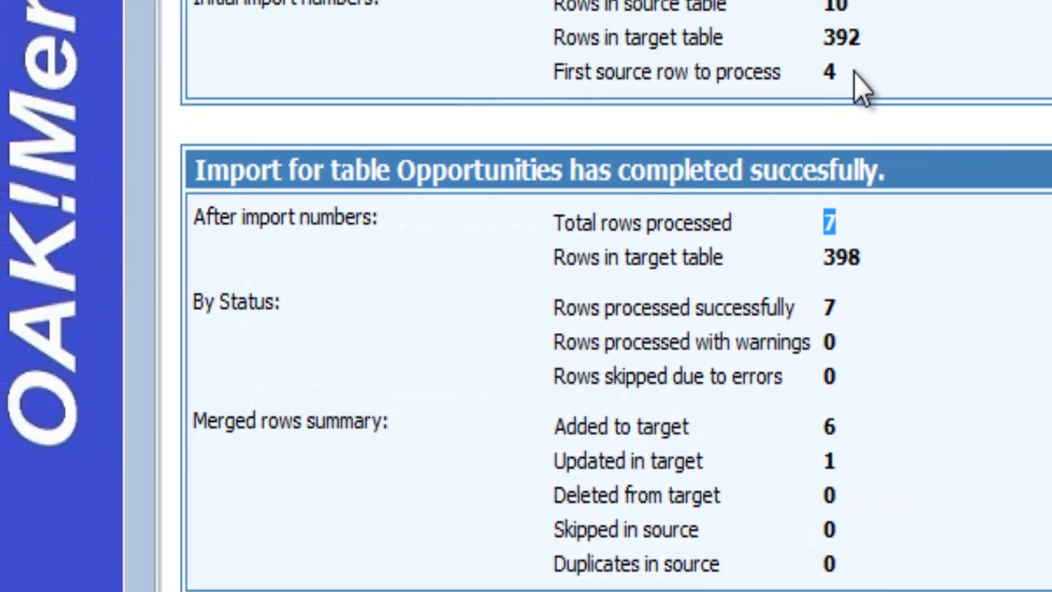
{"action": "left_click_drag", "start_coordinate": [855, 86], "coordinate": [817, 88]}
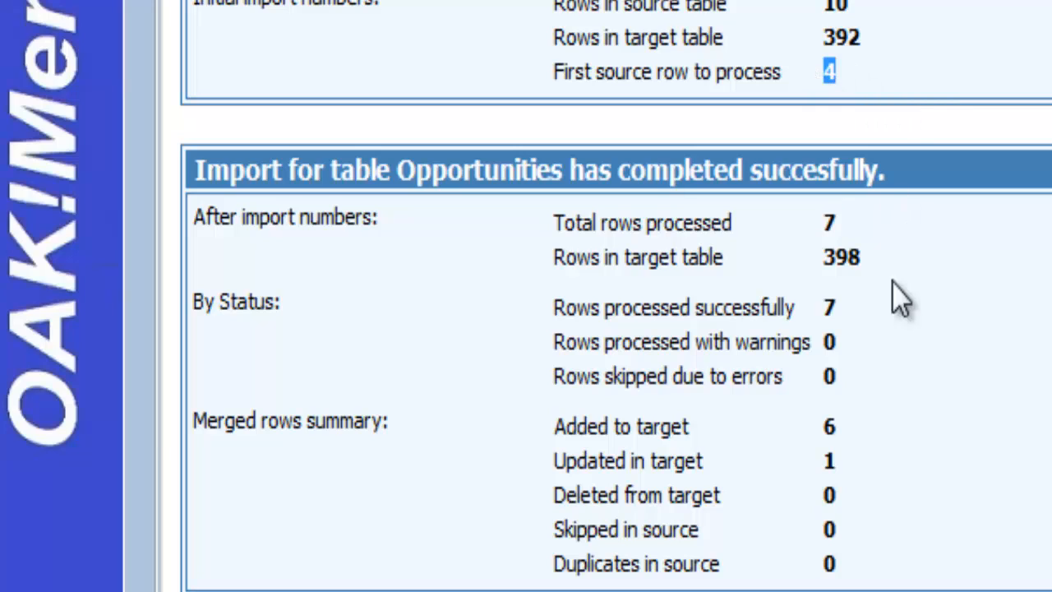
{"action": "left_click", "coordinate": [925, 399]}
{"action": "left_click_drag", "start_coordinate": [842, 433], "coordinate": [767, 440]}
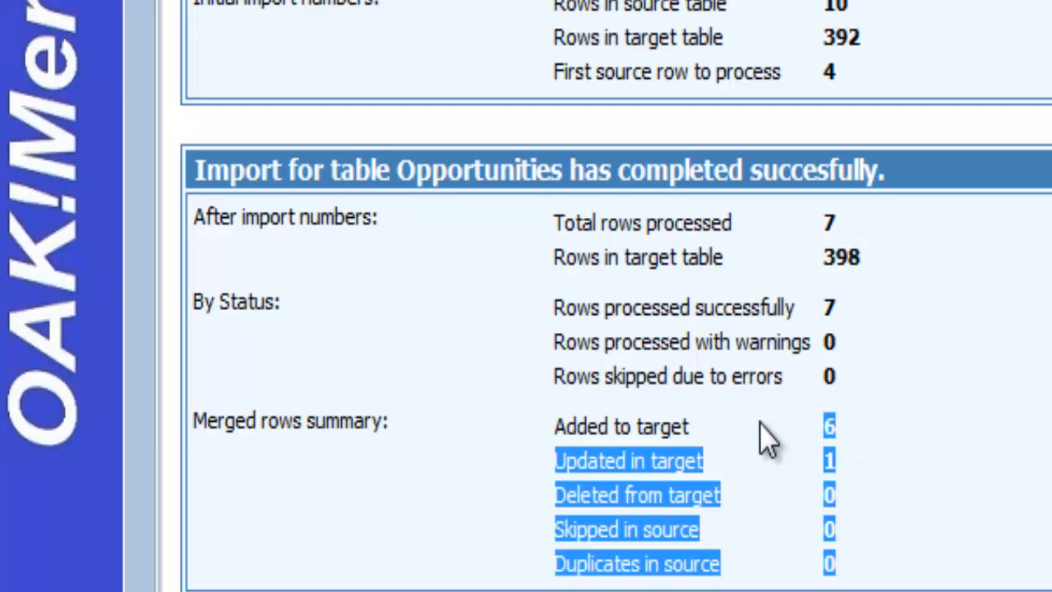
{"action": "left_click", "coordinate": [884, 452]}
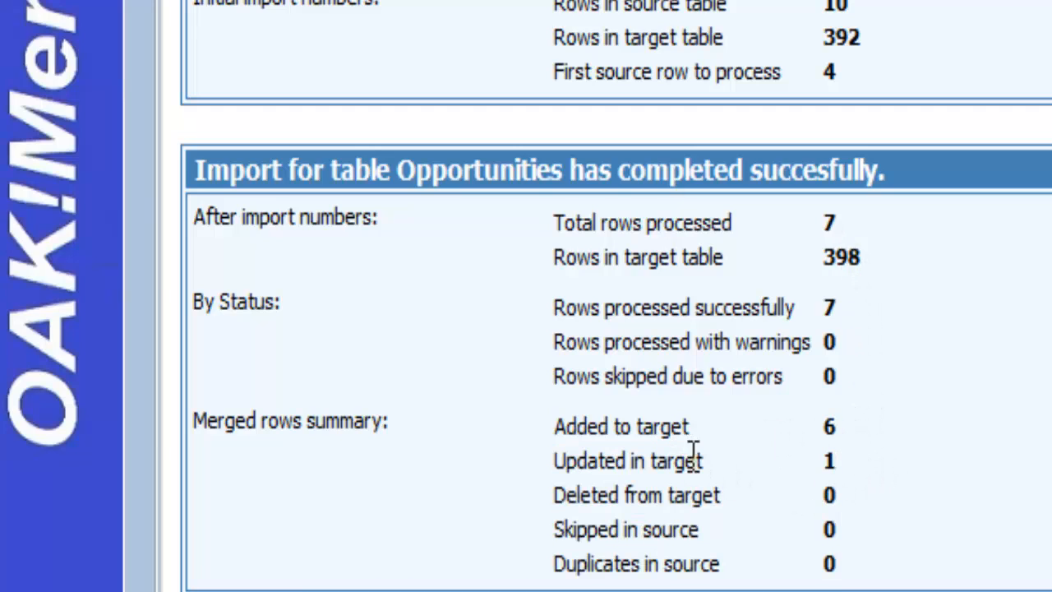
{"action": "left_click_drag", "start_coordinate": [704, 462], "coordinate": [556, 465]}
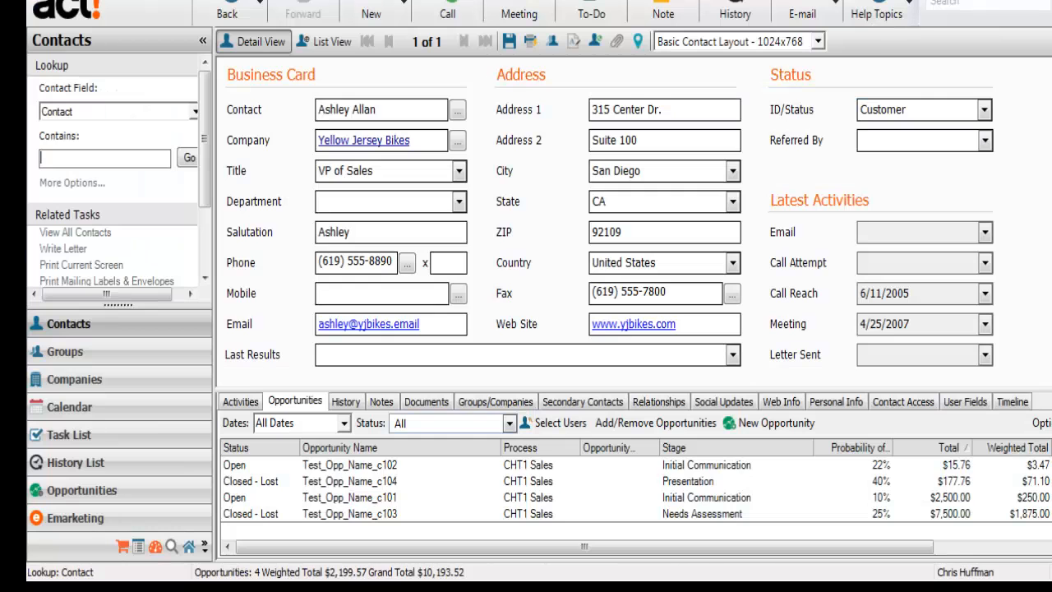
Switch to Act!, enlarge the contact's opportunities list and sort it by Opportunity Name to check the imported records
{"action": "left_click", "coordinate": [394, 470]}
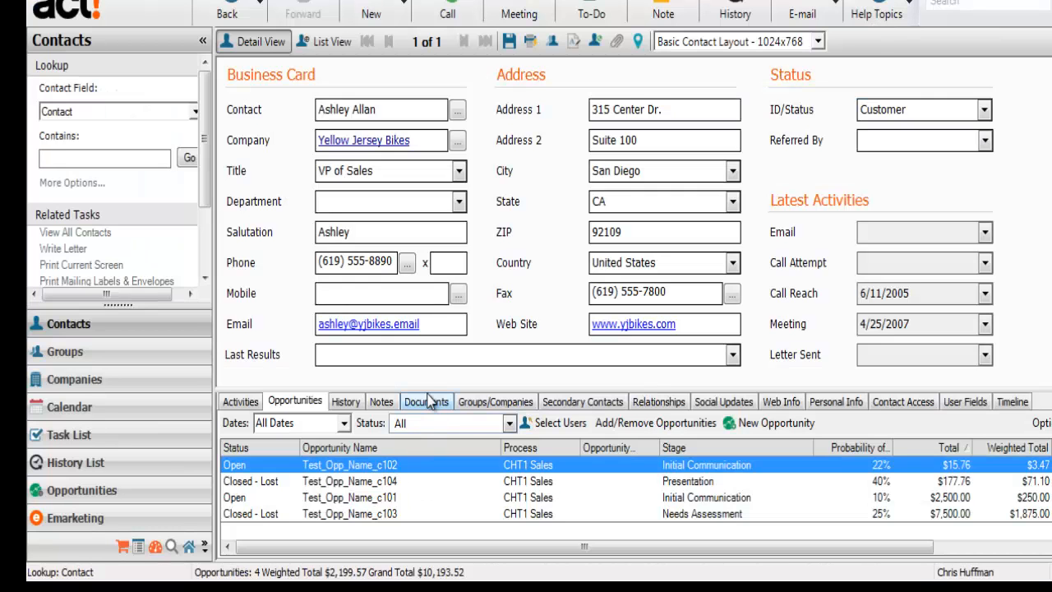
{"action": "left_click_drag", "start_coordinate": [429, 389], "coordinate": [503, 173]}
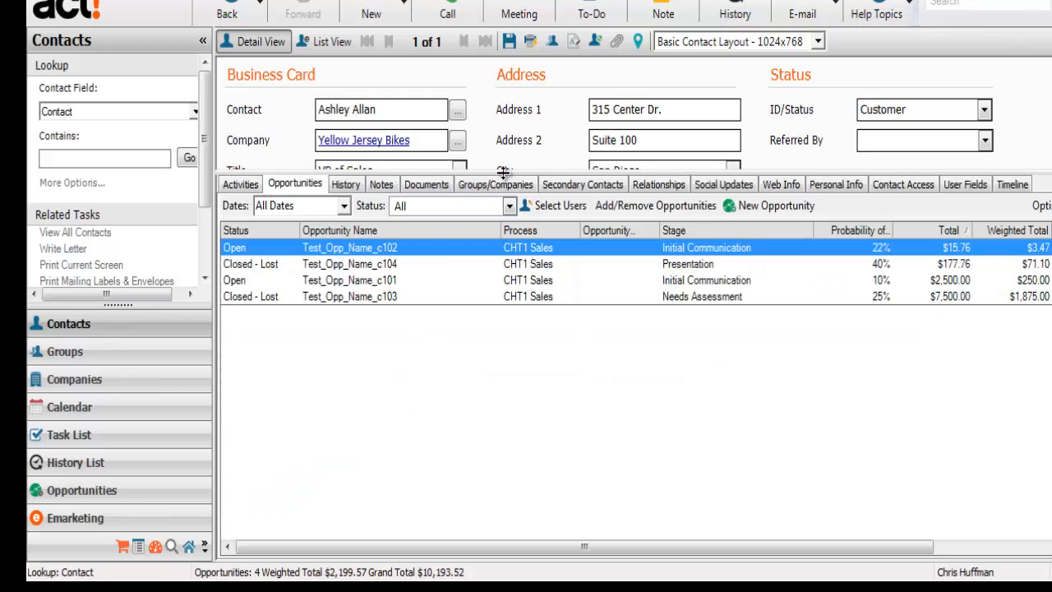
{"action": "left_click", "coordinate": [387, 268]}
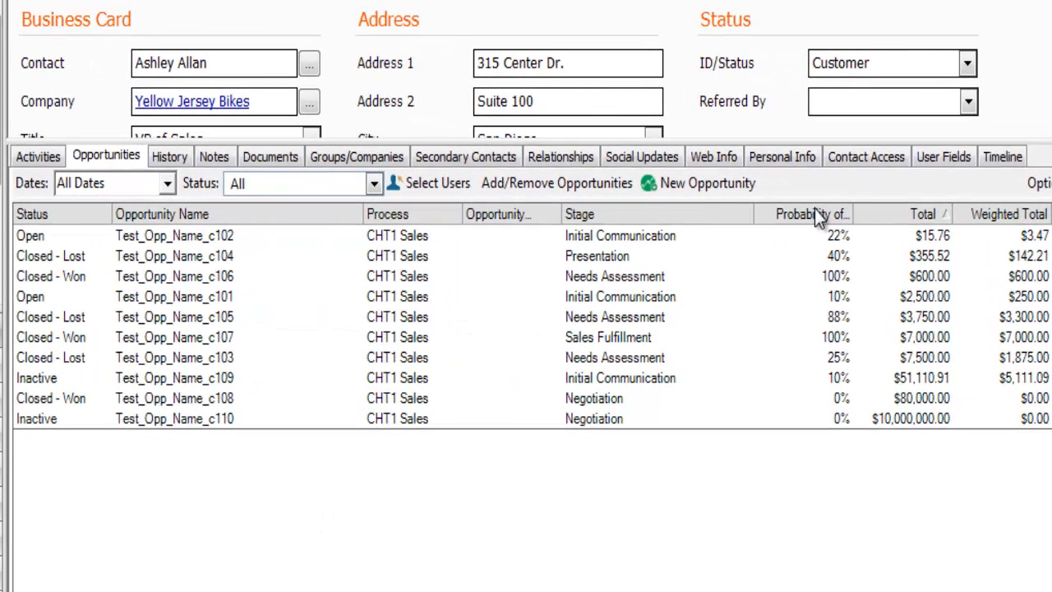
{"action": "left_click", "coordinate": [311, 215]}
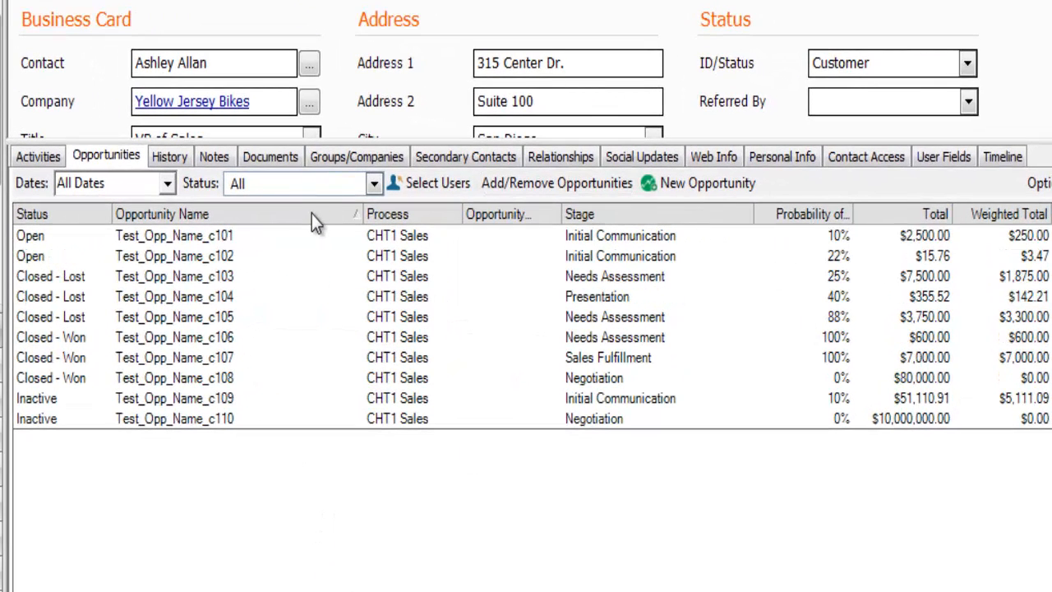